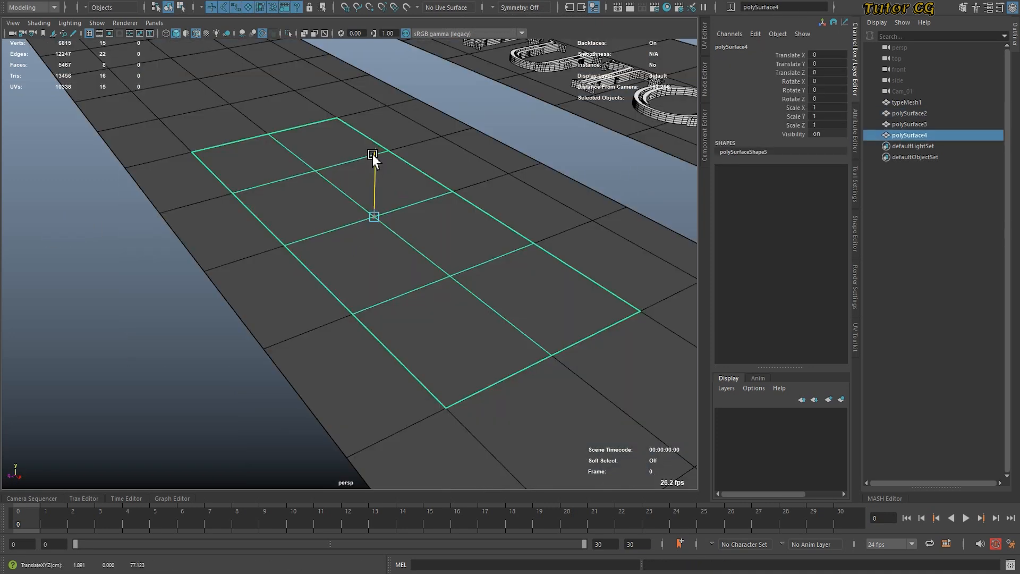
# Raise the rectangular patch above the body into a block and bevel its vertical corner edges and upper border.
pyautogui.moveTo(376, 159); pyautogui.dragTo(375, 130)
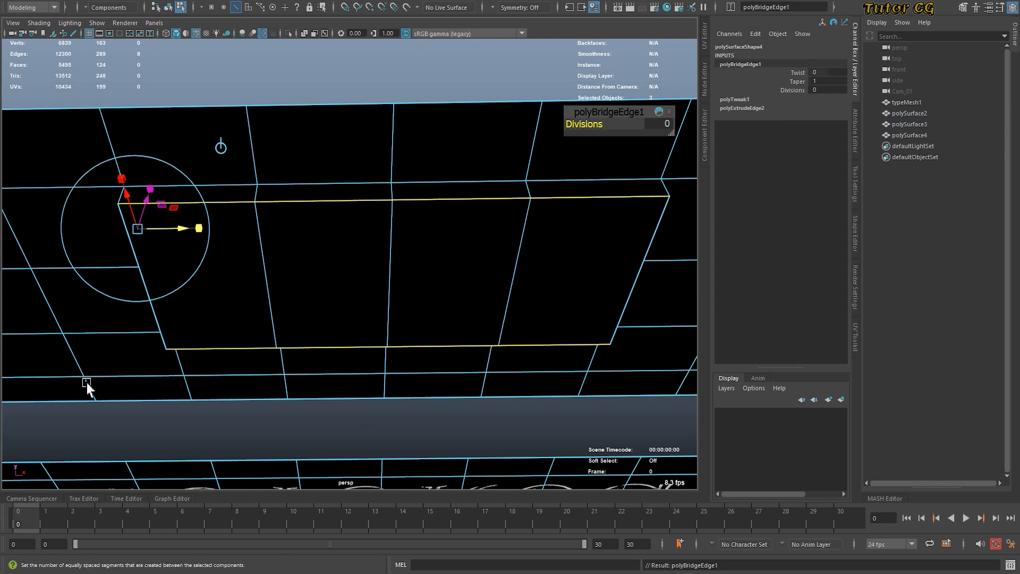
pyautogui.click(167, 296)
pyautogui.keyDown('alt'); pyautogui.moveTo(166, 296); pyautogui.dragTo(234, 295); pyautogui.keyUp('alt')
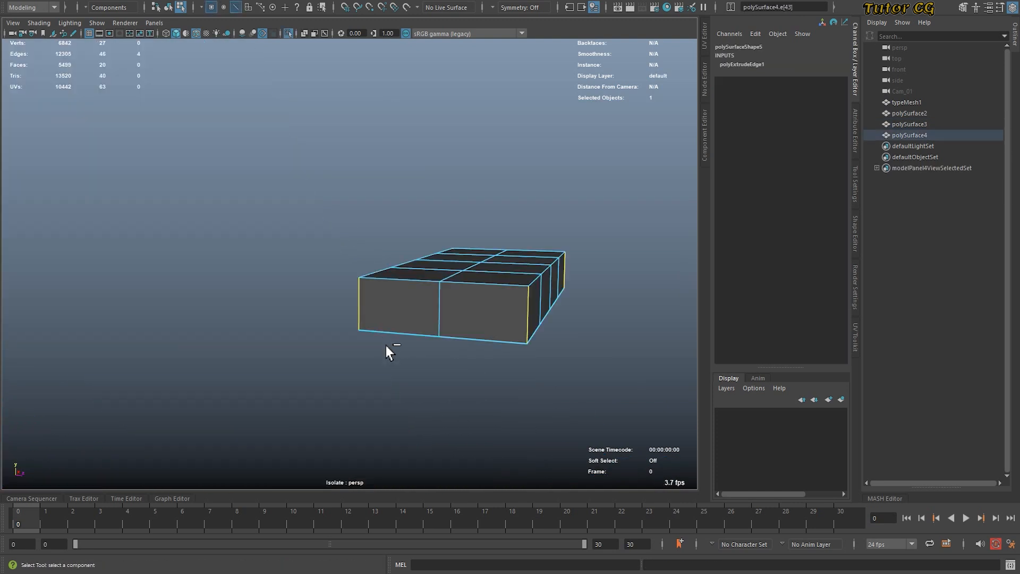
pyautogui.hotkey('ctrl', 'b')
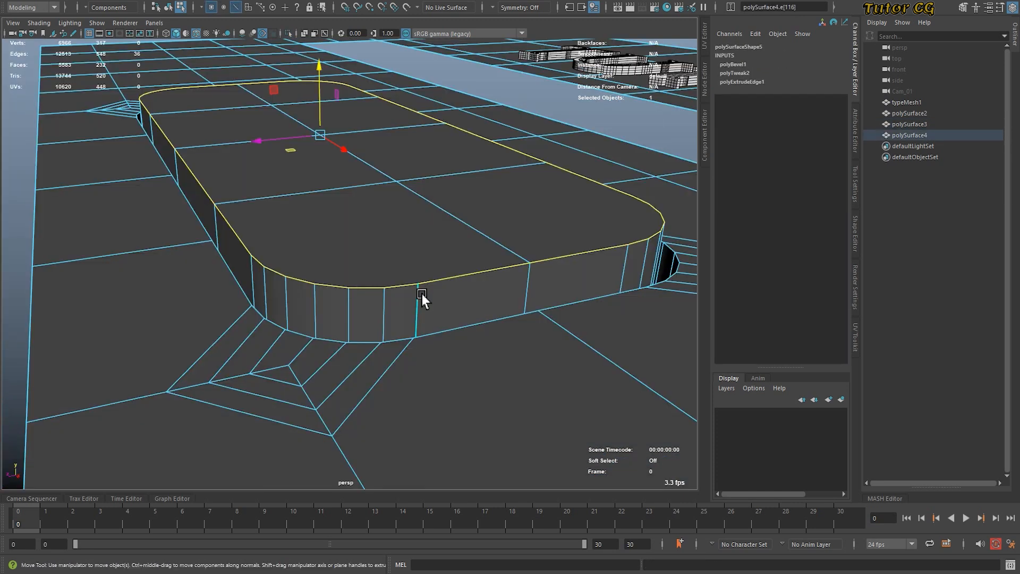
pyautogui.hotkey('ctrl', 'b')
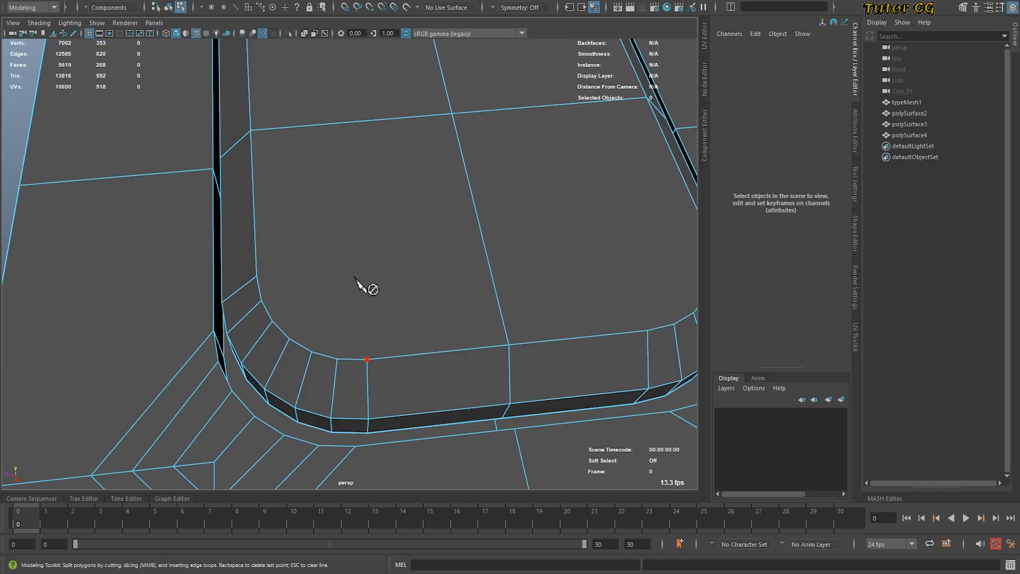
# Cut new edges across the rounded corner of the button's upper face and merge the extra vertex into its neighbour.
pyautogui.click(366, 359)
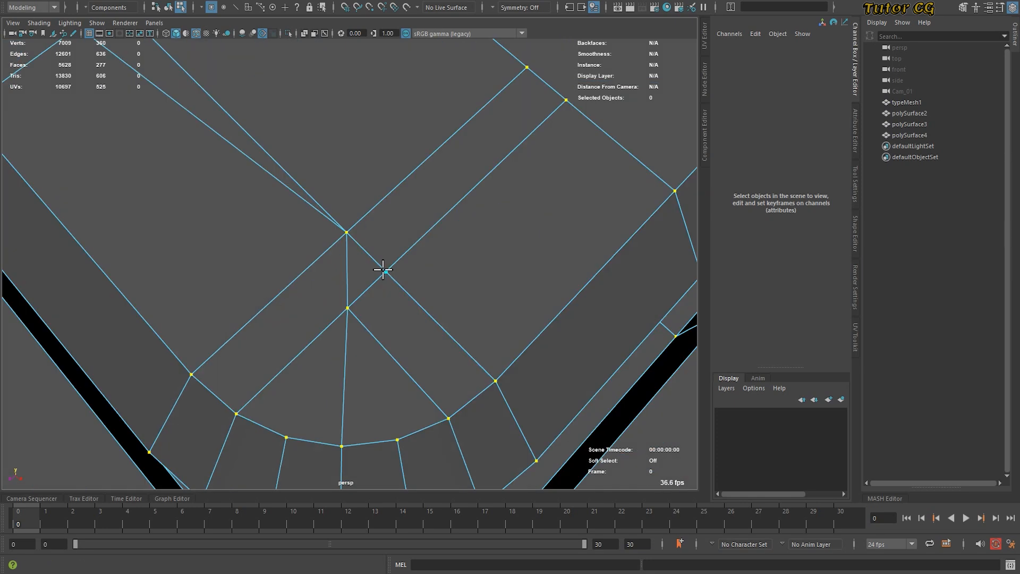
pyautogui.moveTo(382, 269); pyautogui.dragTo(346, 232)
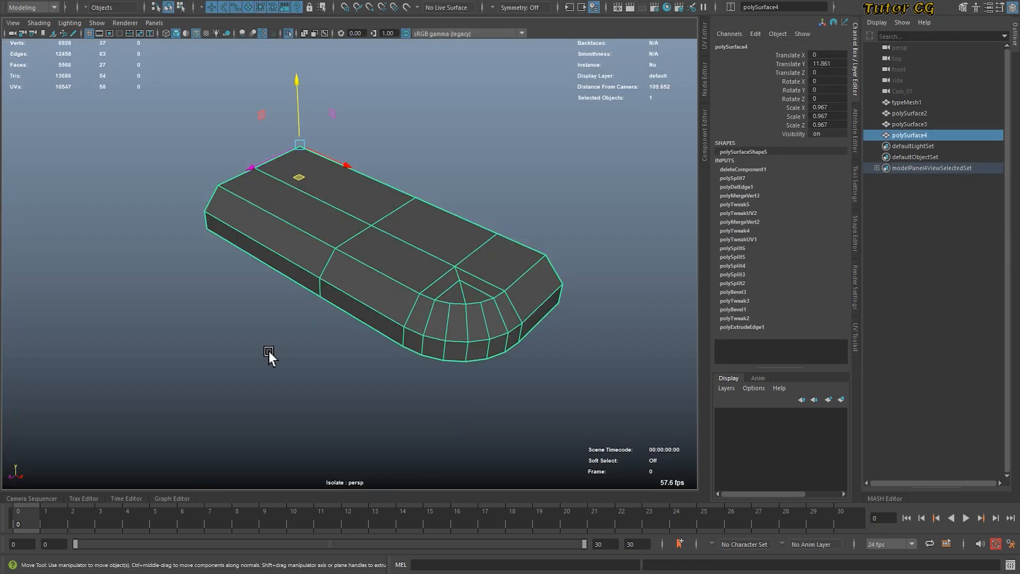
pyautogui.press('g')
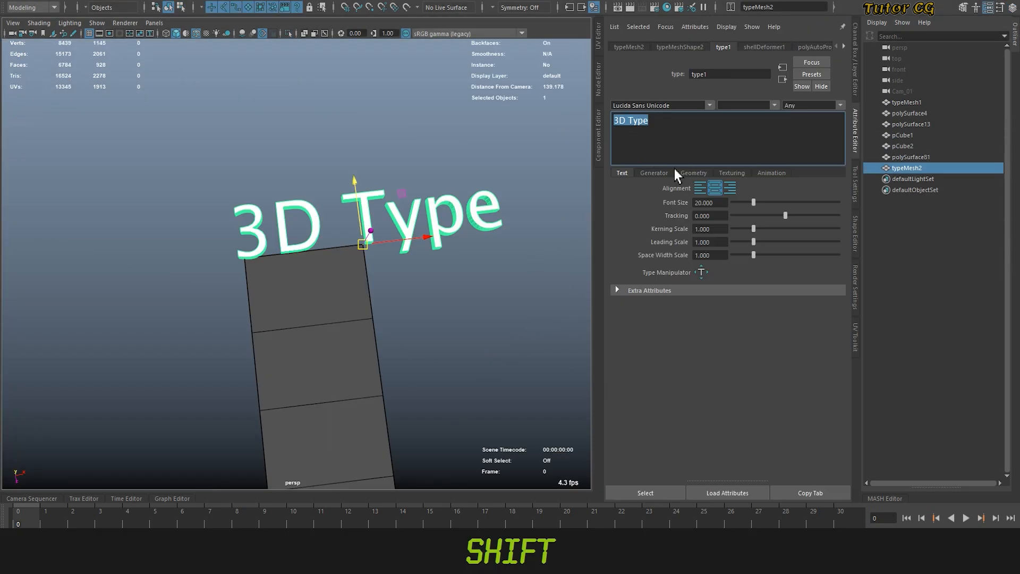
# Change the 3D text to "A" and repeatedly duplicate the letter with its offset along the strip's segments.
pyautogui.write('A')
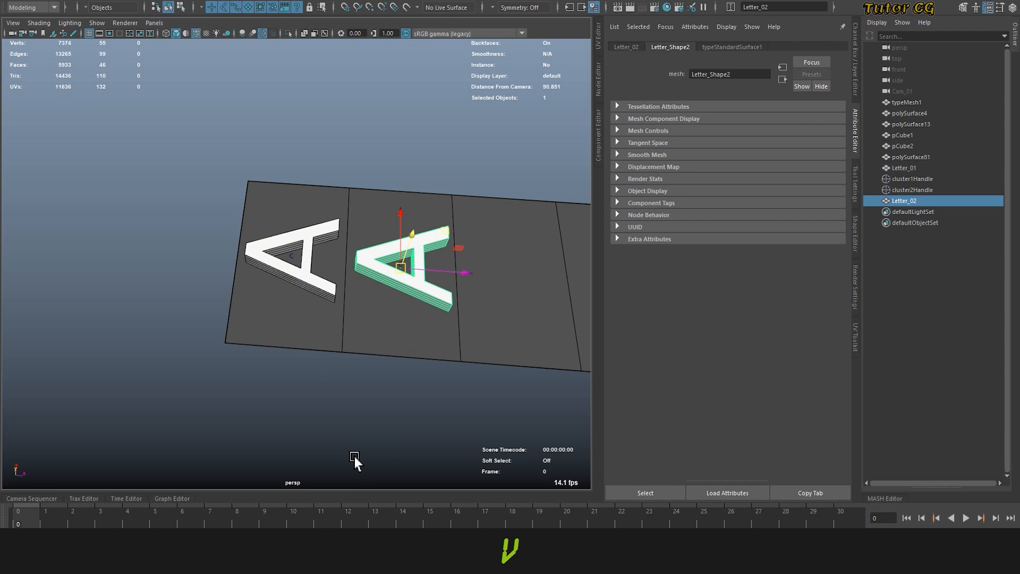
pyautogui.hotkey('shift', 'd')
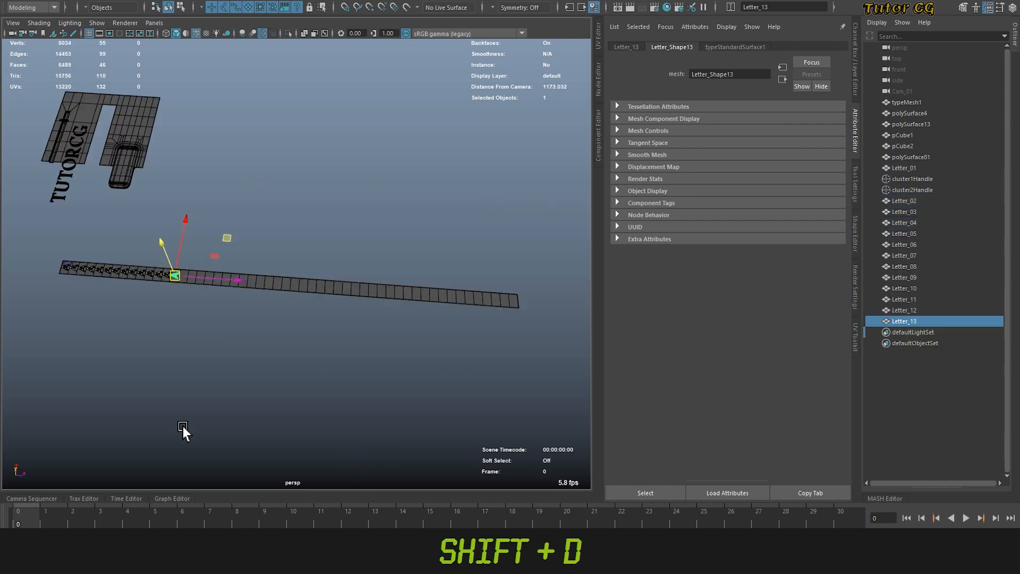
pyautogui.hotkey('shift', 'd')
pyautogui.hotkey('shift', 'd')
pyautogui.hotkey('shift', 'd')
pyautogui.hotkey('shift', 'd')
pyautogui.hotkey('shift', 'd')
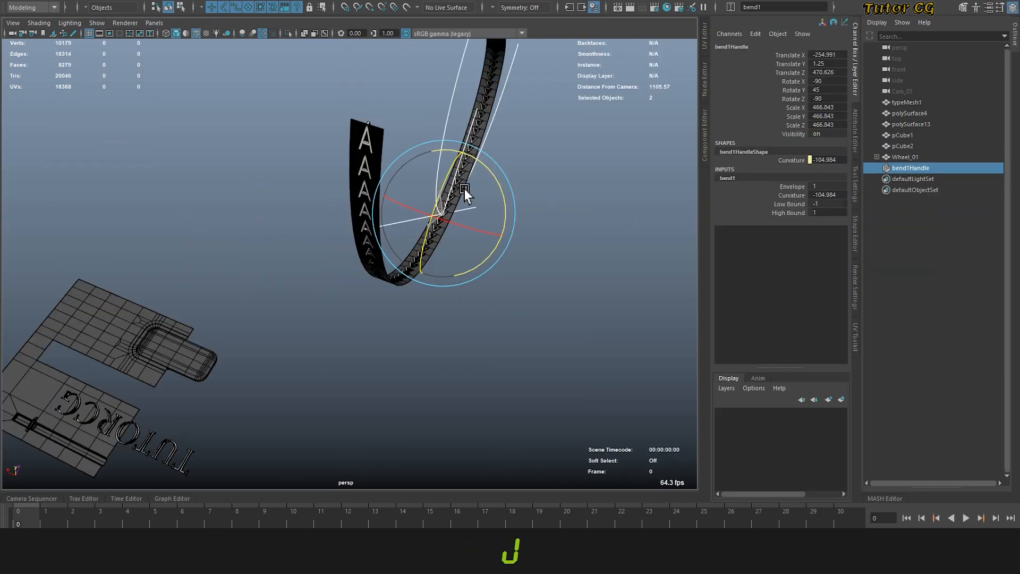
# Curl the lettered strip into a ring with the bend deformer and extrude the ring's inner border edges inward.
pyautogui.moveTo(464, 189); pyautogui.dragTo(356, 228)
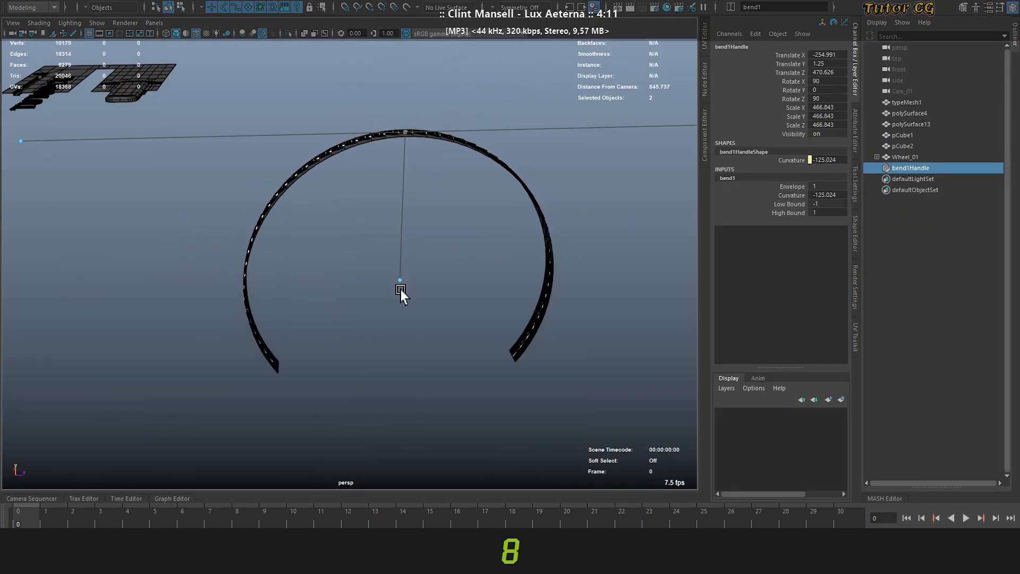
pyautogui.moveTo(401, 289); pyautogui.dragTo(405, 352, button='middle')
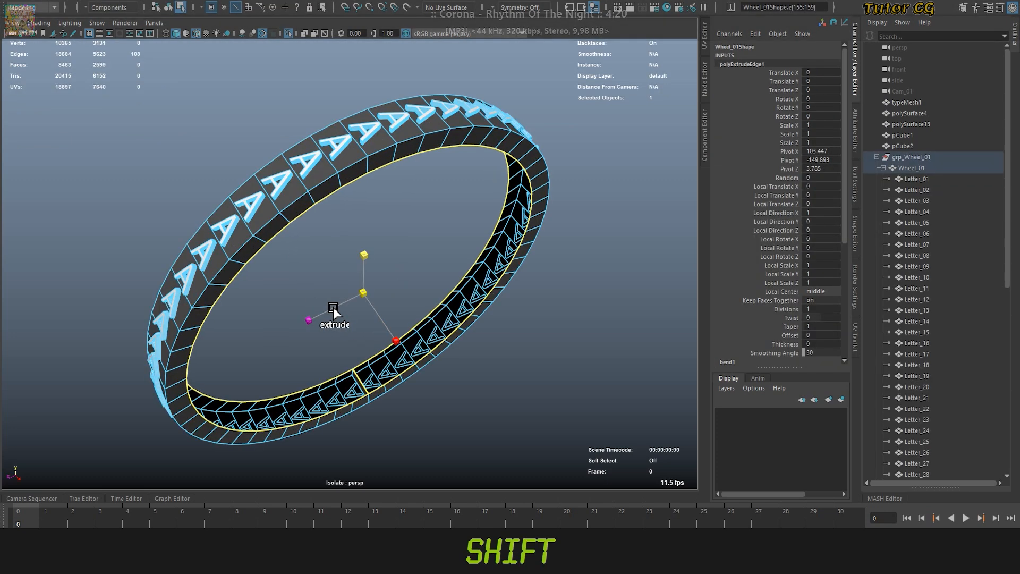
pyautogui.moveTo(333, 311); pyautogui.dragTo(196, 397)
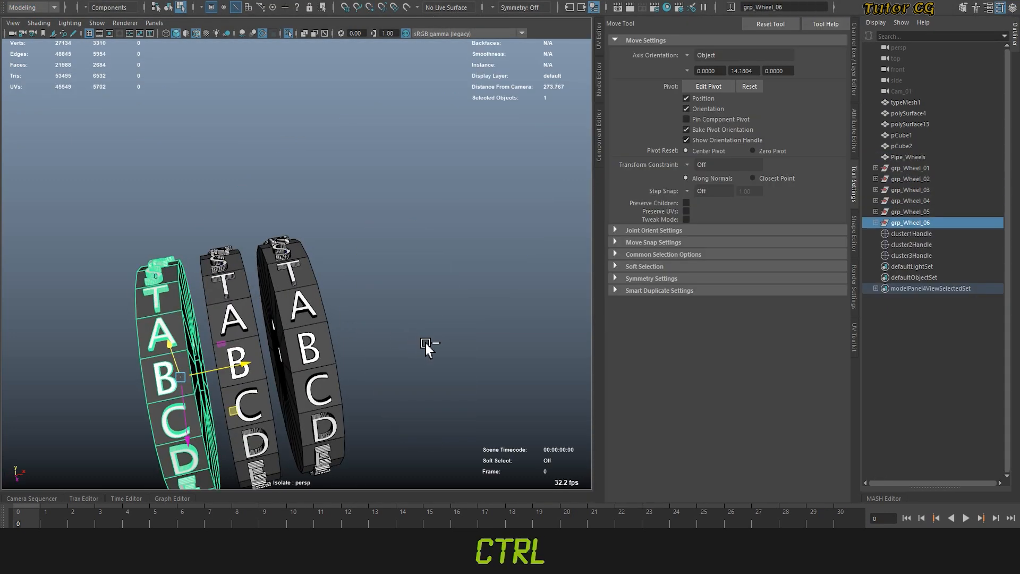
# Select the duplicated letter wheels one after another up to grp_Wheel_12 and line them up side by side in the body's window.
pyautogui.hotkey('ctrl', '1')
pyautogui.keyDown('alt'); pyautogui.moveTo(429, 348); pyautogui.dragTo(391, 330); pyautogui.keyUp('alt')
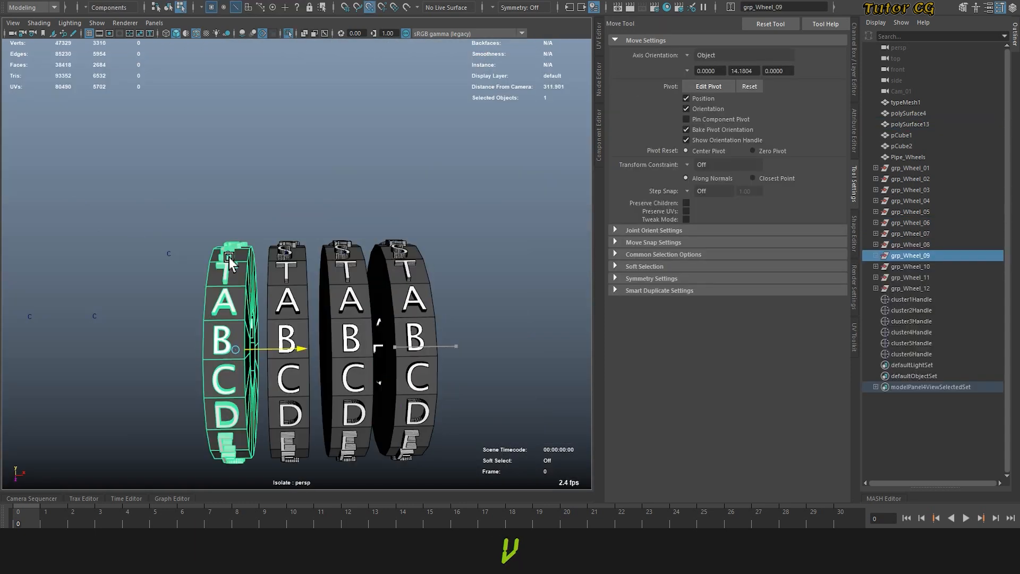
pyautogui.press('Right')
pyautogui.press('Right')
pyautogui.press('Right')
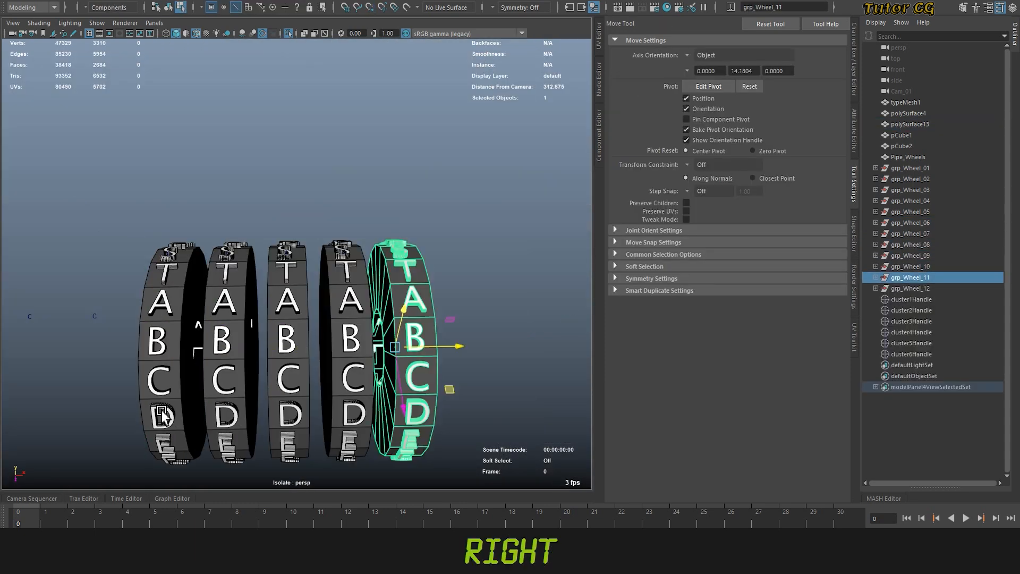
pyautogui.press('Right')
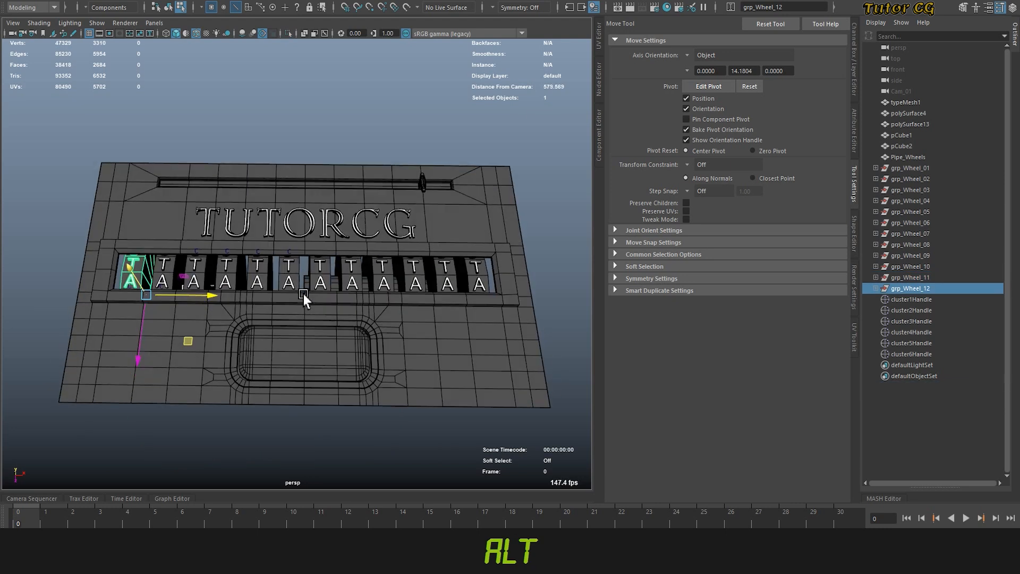
pyautogui.keyDown('alt'); pyautogui.moveTo(304, 294); pyautogui.dragTo(464, 288); pyautogui.keyUp('alt')
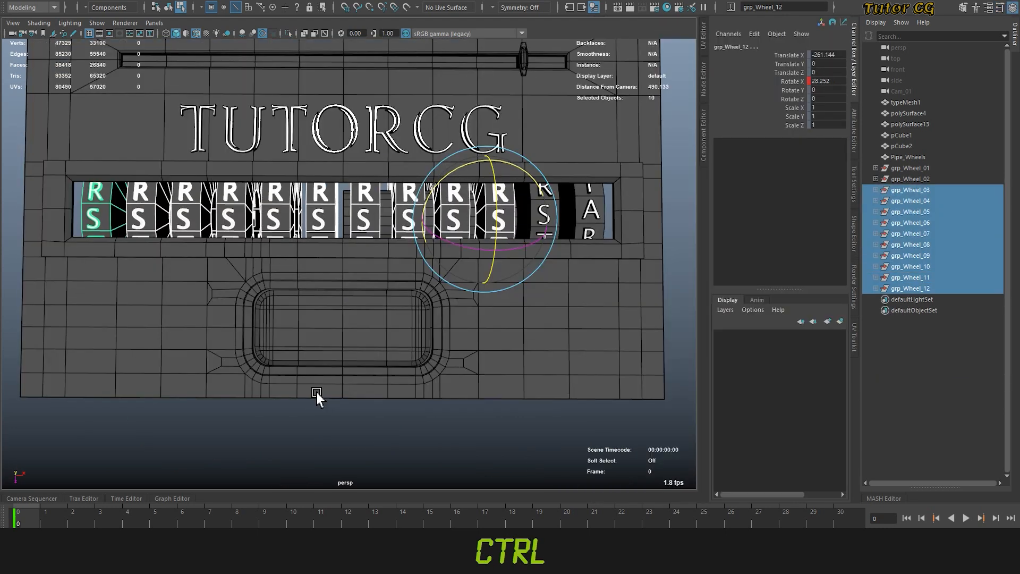
# Rotate progressively smaller selections of the wheel groups grp_Wheel_03 to grp_Wheel_12 about X so the wheels show different letters.
pyautogui.moveTo(316, 392); pyautogui.dragTo(342, 392, button='middle')
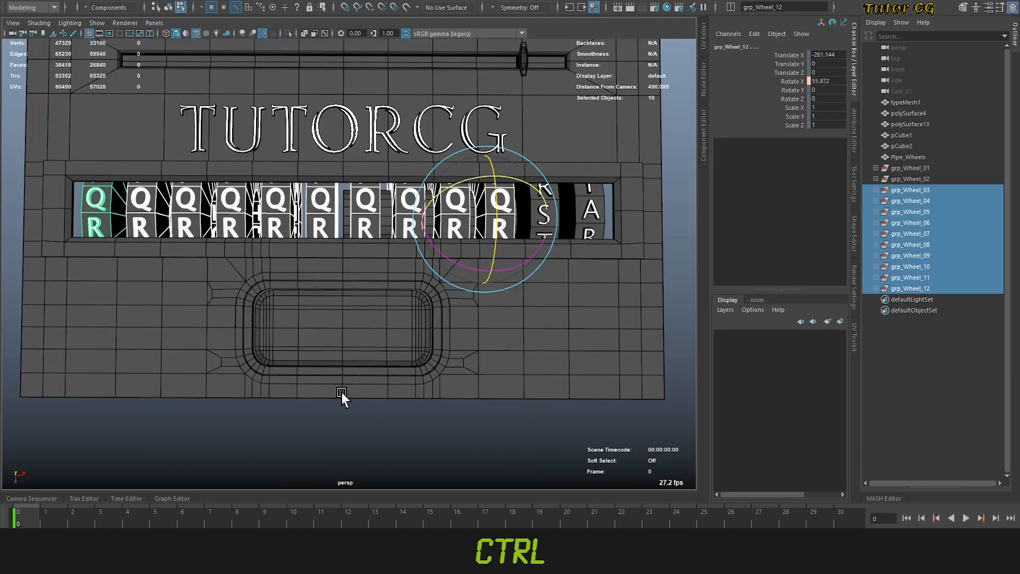
pyautogui.moveTo(266, 397); pyautogui.dragTo(376, 398, button='middle')
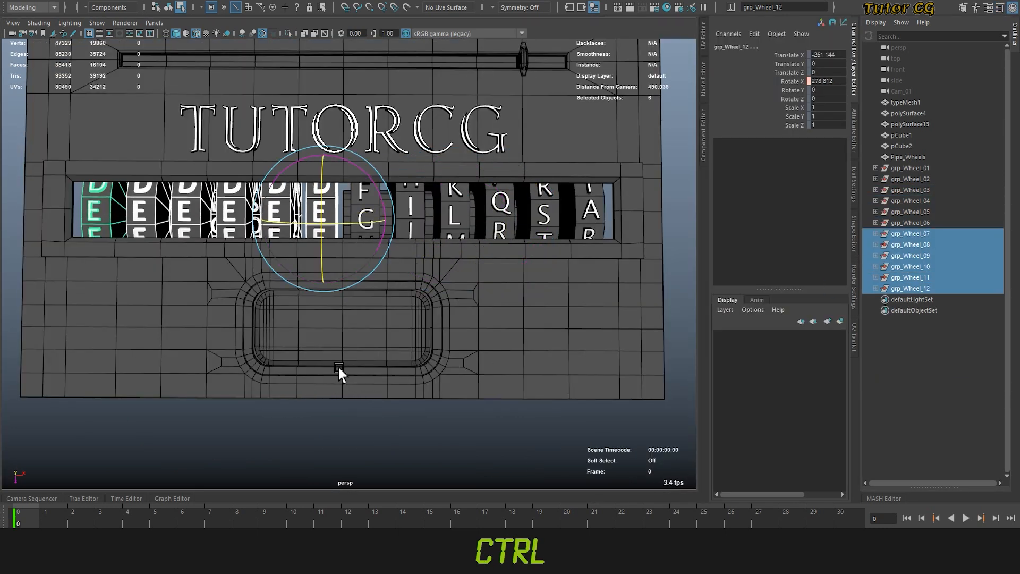
pyautogui.moveTo(339, 368); pyautogui.dragTo(489, 375, button='middle')
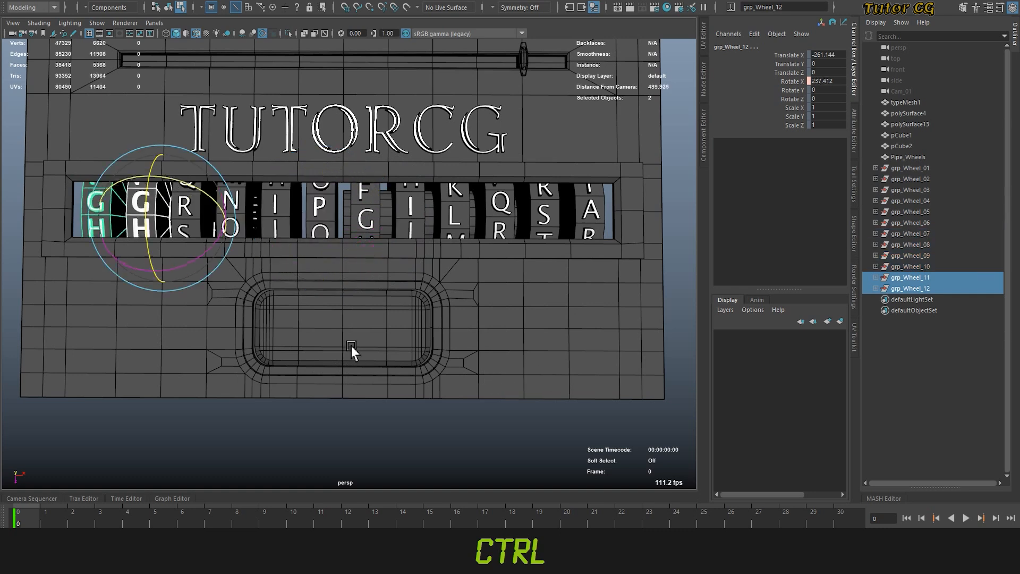
pyautogui.keyDown('ctrl'); pyautogui.click(872, 279); pyautogui.keyUp('ctrl')
pyautogui.moveTo(351, 373); pyautogui.dragTo(380, 373, button='middle')
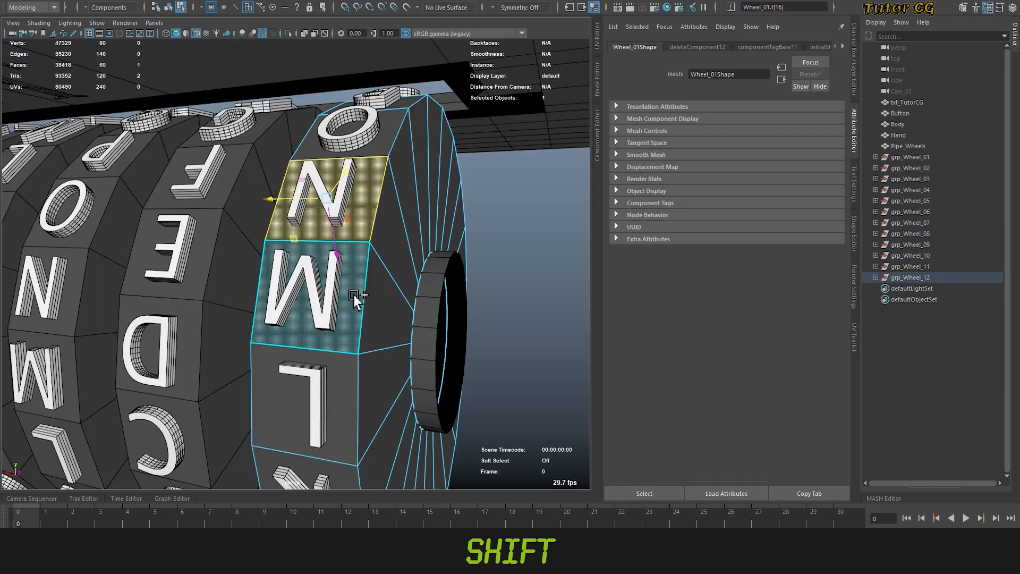
# Select the complete loop of outer rim faces on the end wheel.
pyautogui.keyDown('shift'); pyautogui.doubleClick(354, 293); pyautogui.keyUp('shift')
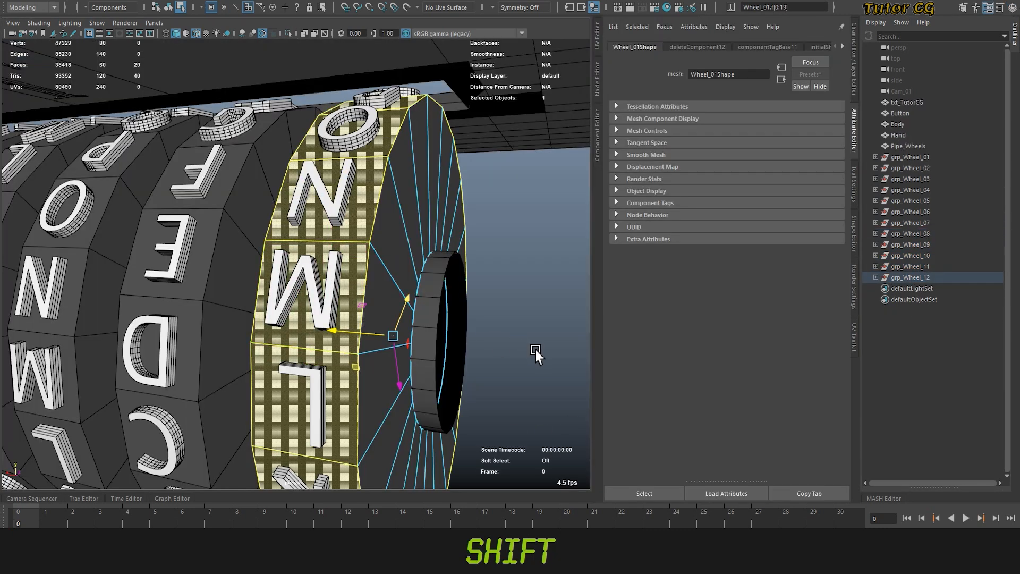
pyautogui.keyDown('alt'); pyautogui.moveTo(535, 350); pyautogui.dragTo(250, 335); pyautogui.keyUp('alt')
# Delete the upper faces of the detached Wheel_02 band and move the remaining part with vertex snapping.
pyautogui.keyDown('shift'); pyautogui.click(414, 327); pyautogui.keyUp('shift')
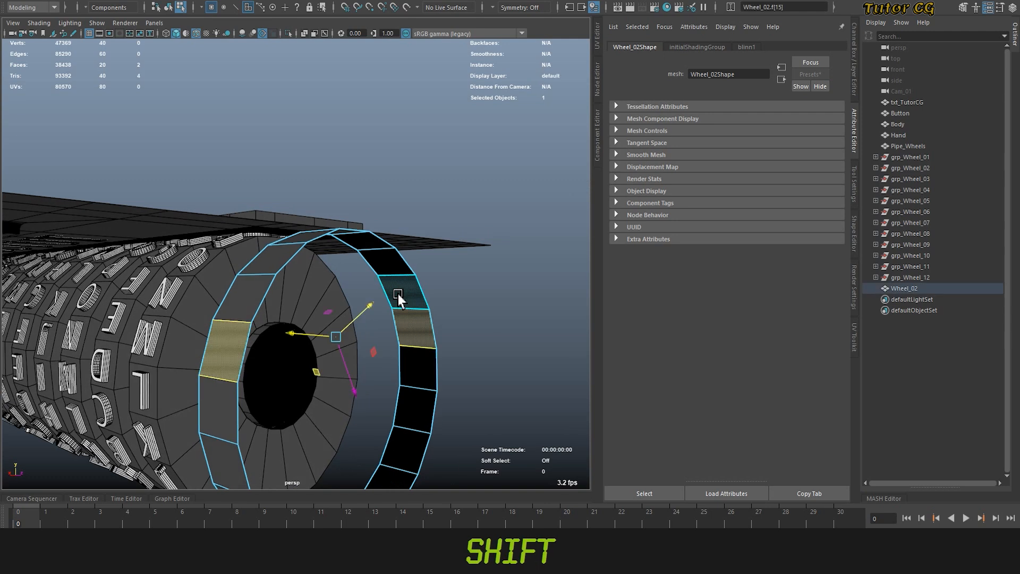
pyautogui.press('Delete')
pyautogui.doubleClick(386, 273)
pyautogui.press('Delete')
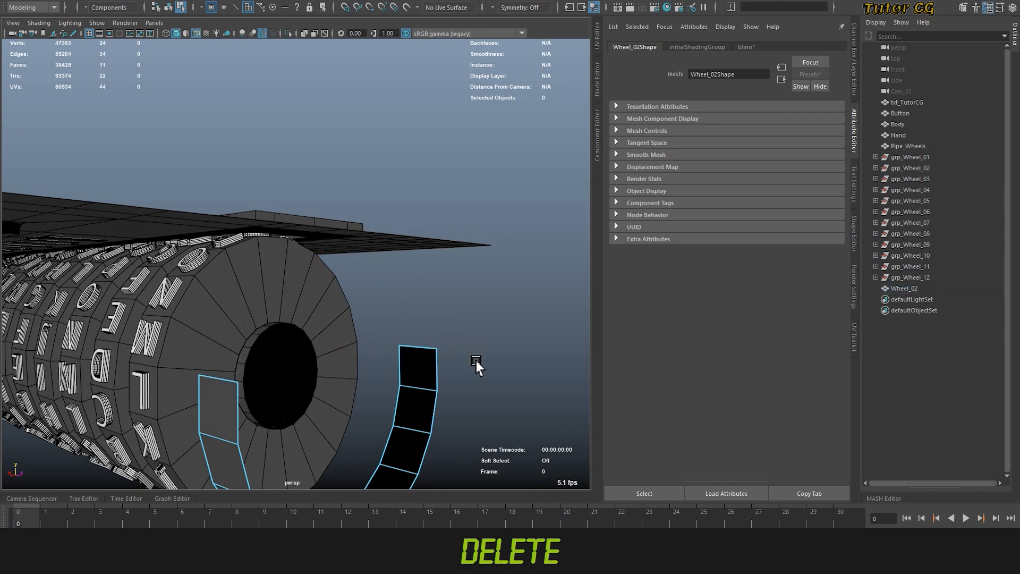
pyautogui.press('v')
pyautogui.moveTo(348, 292); pyautogui.dragTo(493, 253)
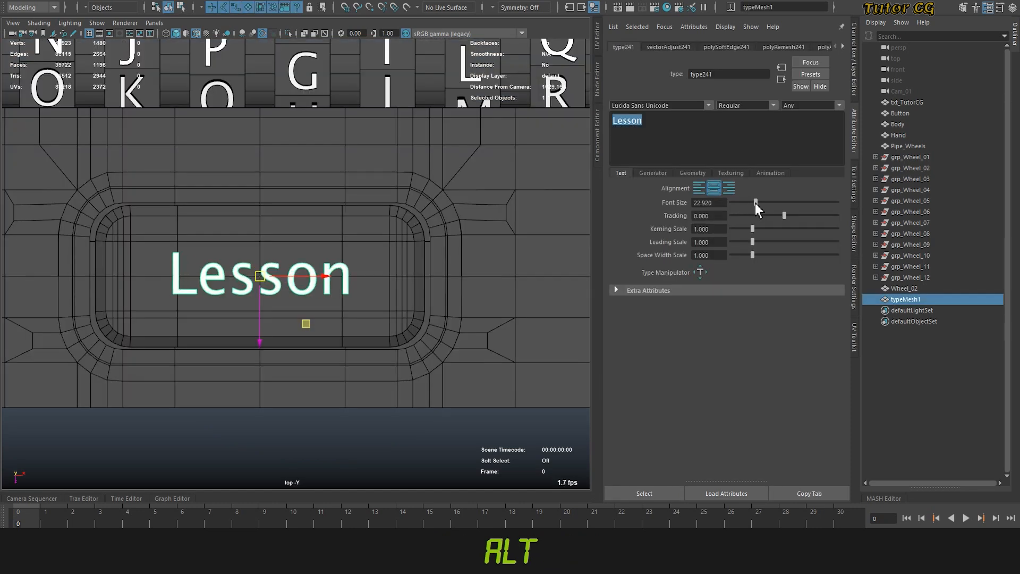
# Enlarge the font size of the "Lesson" text on the button recess.
pyautogui.moveTo(754, 203); pyautogui.dragTo(766, 198)
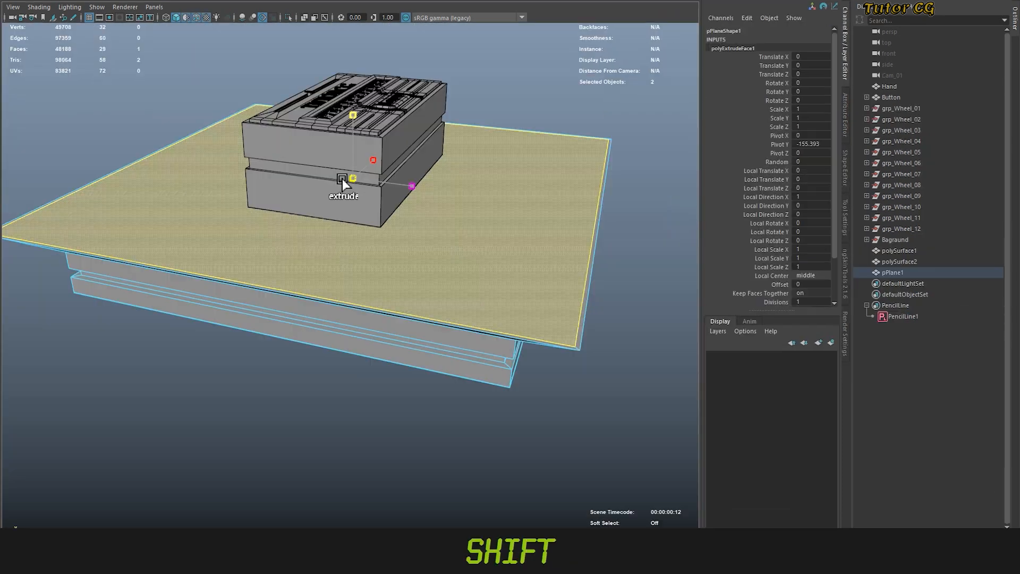
# Extrude the plane beneath the box into a raised slab and extrude its lower border edges.
pyautogui.keyDown('shift'); pyautogui.moveTo(343, 177); pyautogui.dragTo(353, 79); pyautogui.keyUp('shift')
pyautogui.press('w')
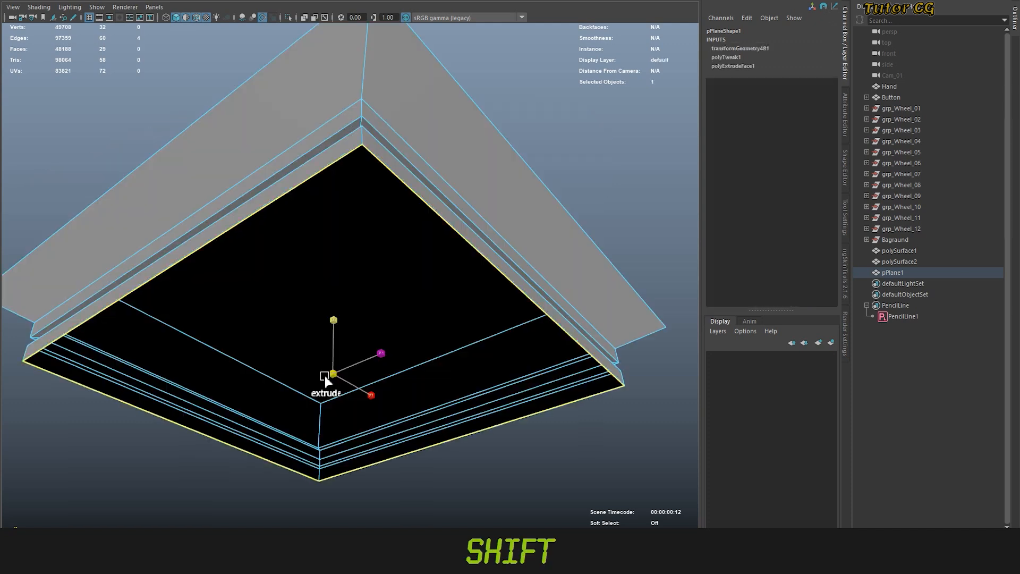
pyautogui.keyDown('shift'); pyautogui.moveTo(326, 383); pyautogui.dragTo(336, 465); pyautogui.keyUp('shift')
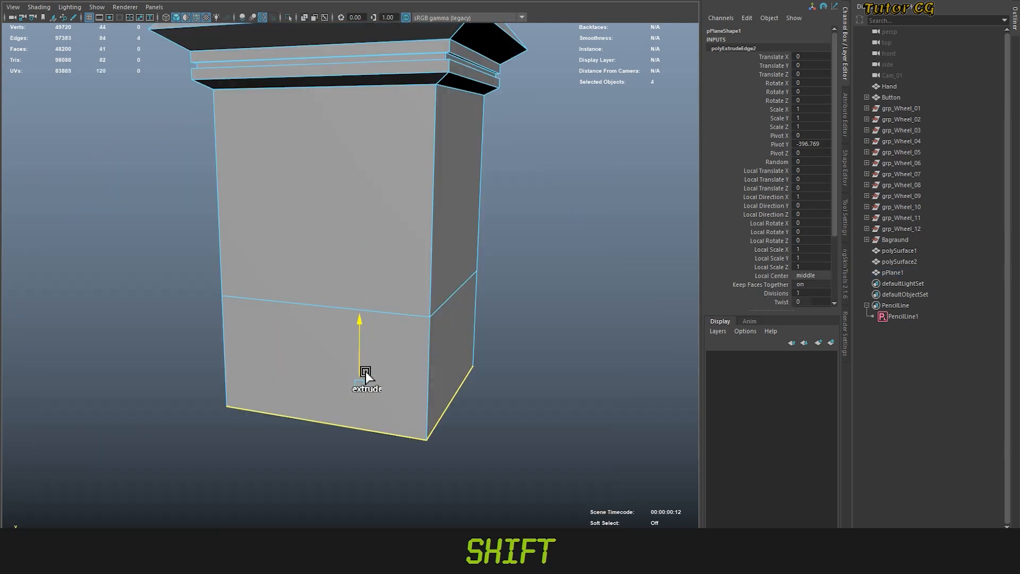
# Extrude the pedestal column's lowest edges further down and scale them outward into a flared foot.
pyautogui.keyDown('shift'); pyautogui.moveTo(364, 376); pyautogui.dragTo(364, 410); pyautogui.keyUp('shift')
pyautogui.press('r')
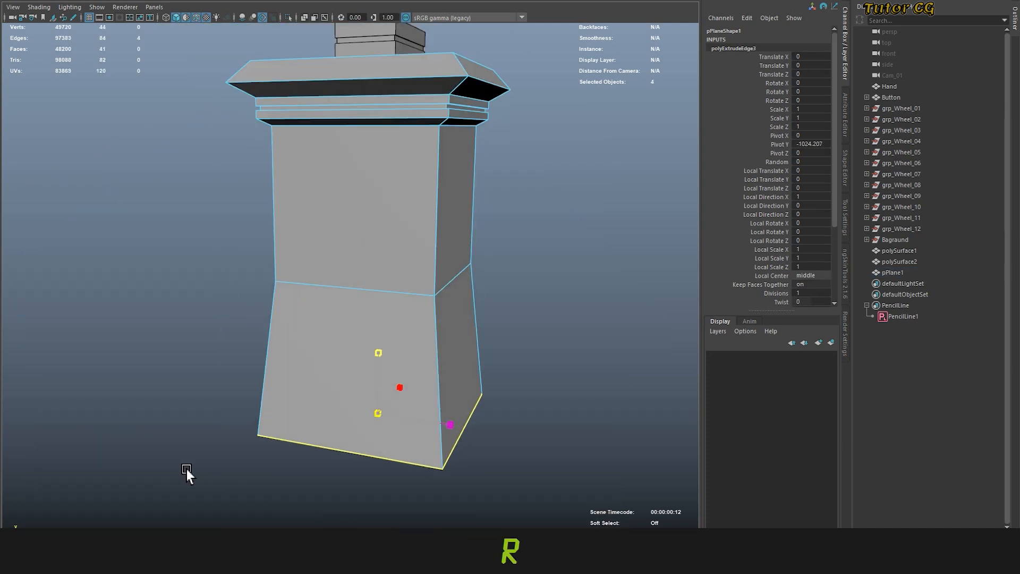
pyautogui.moveTo(186, 469); pyautogui.dragTo(239, 472, button='middle')
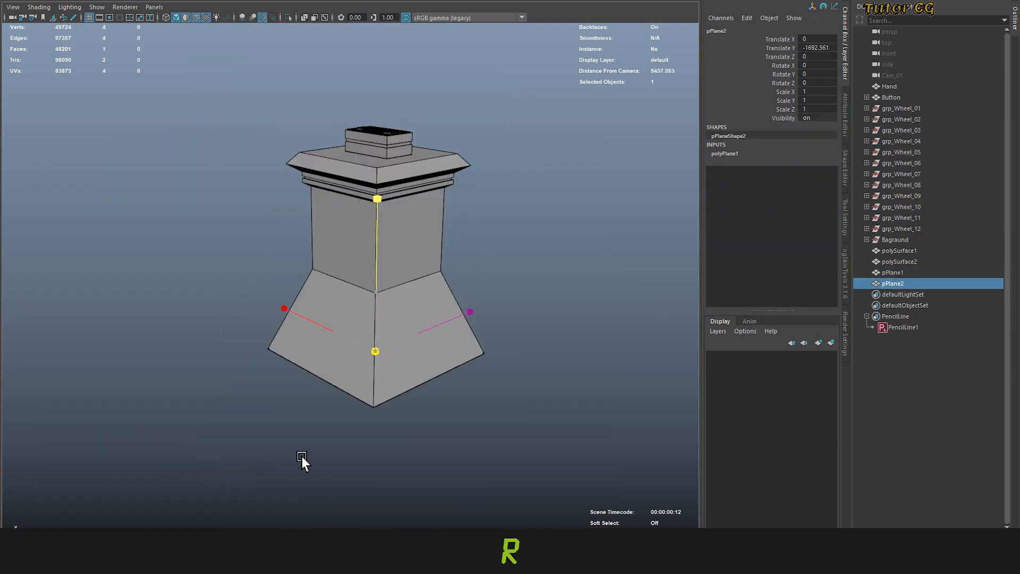
# Scale up the new floor plane around the pedestal and extrude its border edges upward into room walls.
pyautogui.moveTo(302, 457); pyautogui.dragTo(522, 445, button='middle')
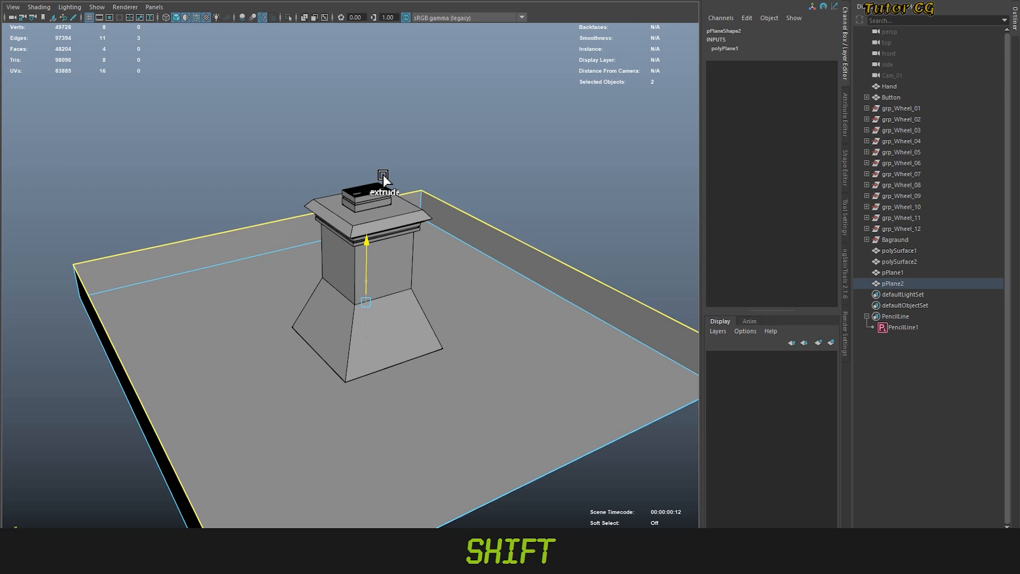
pyautogui.keyDown('shift'); pyautogui.moveTo(383, 174); pyautogui.dragTo(448, 7); pyautogui.keyUp('shift')
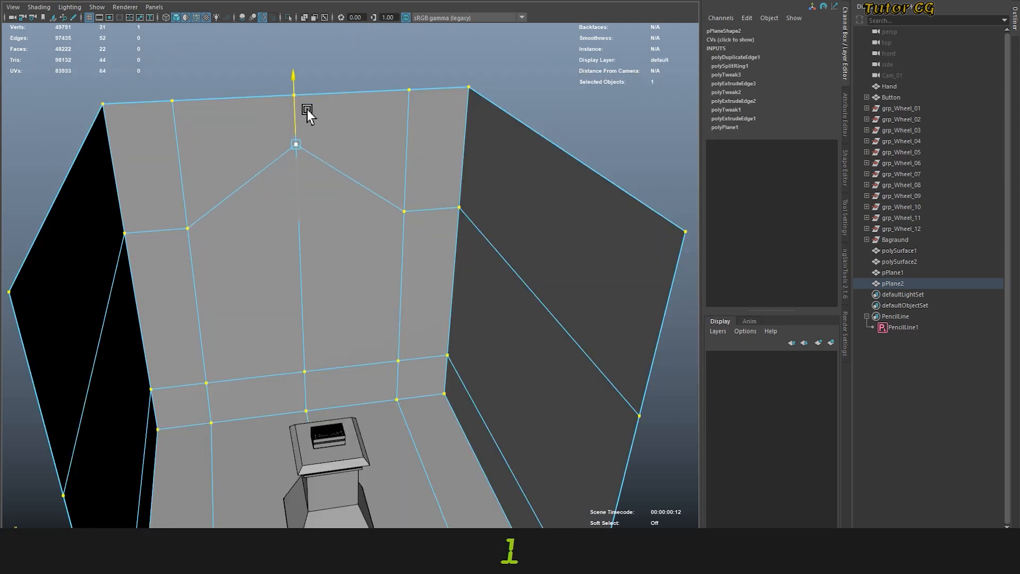
# Inset the arched window faces on the back wall with Extrude offsets of 139.7 and 183.3, and delete the inner faces.
pyautogui.hotkey('ctrl', 'e')
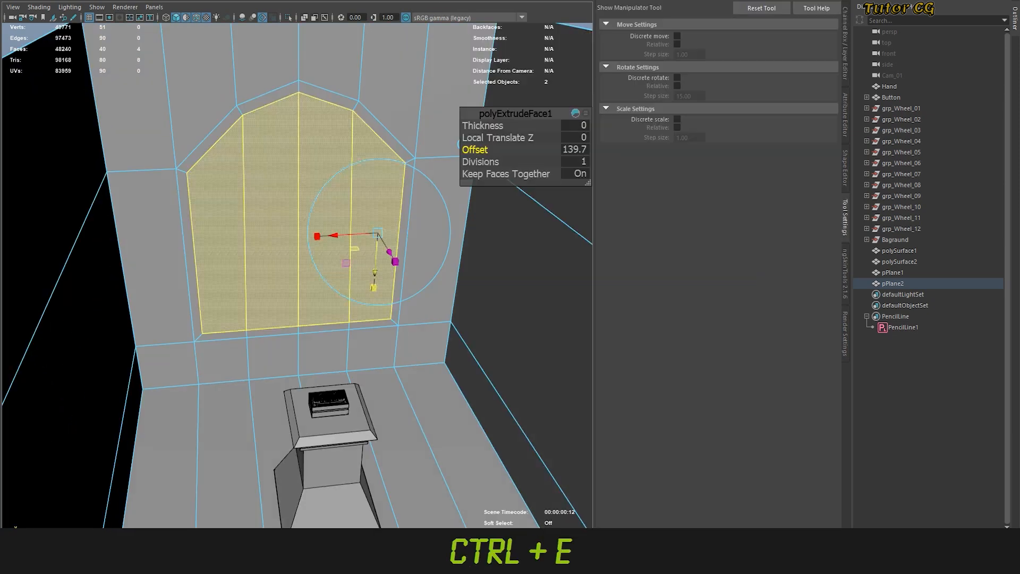
pyautogui.keyDown('alt'); pyautogui.moveTo(367, 229); pyautogui.dragTo(386, 281); pyautogui.keyUp('alt')
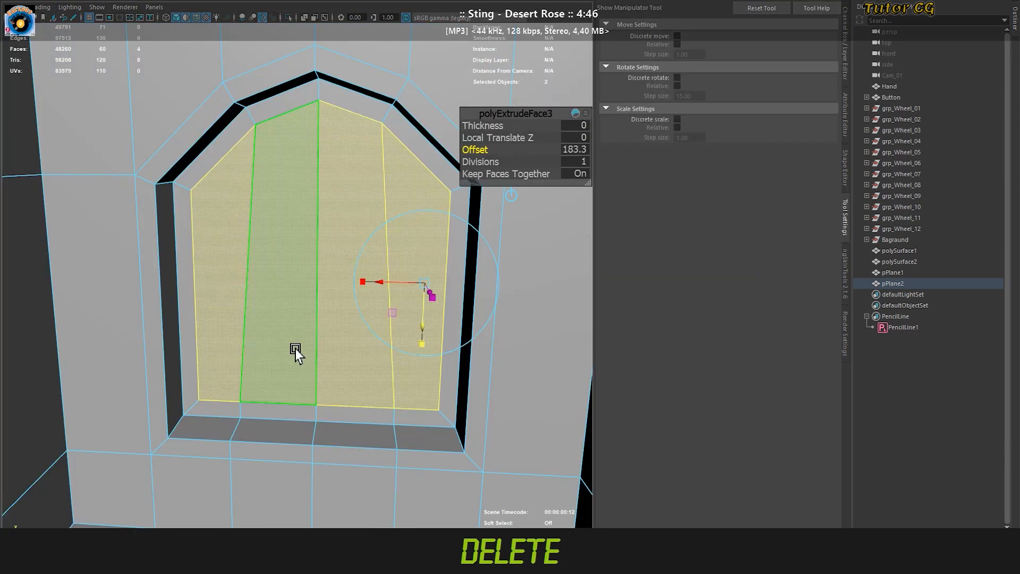
pyautogui.press('Delete')
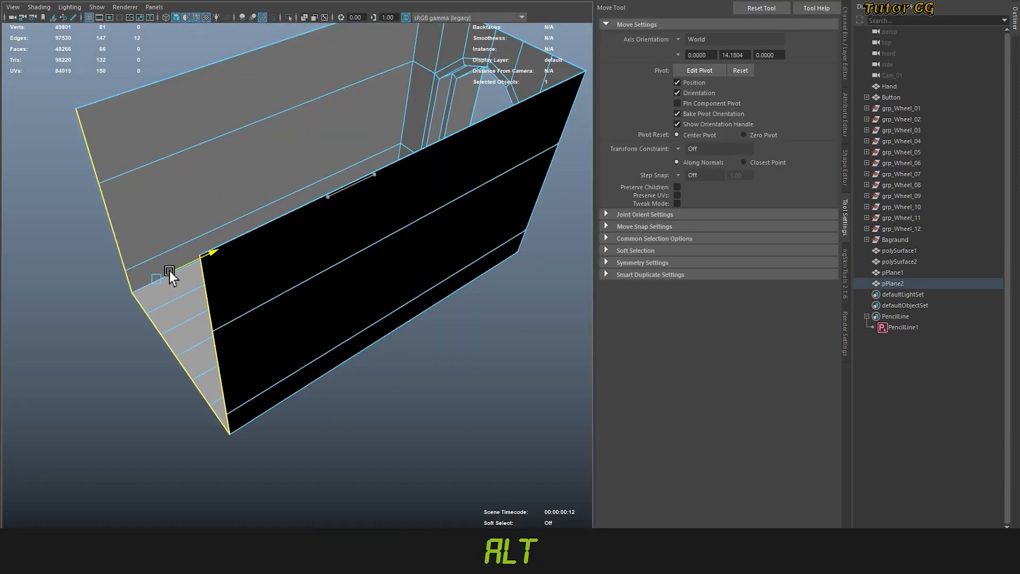
# Set the floor texture's Repeat UV to 5 by 5.
pyautogui.keyDown('alt'); pyautogui.moveTo(170, 271); pyautogui.dragTo(67, 323); pyautogui.keyUp('alt')
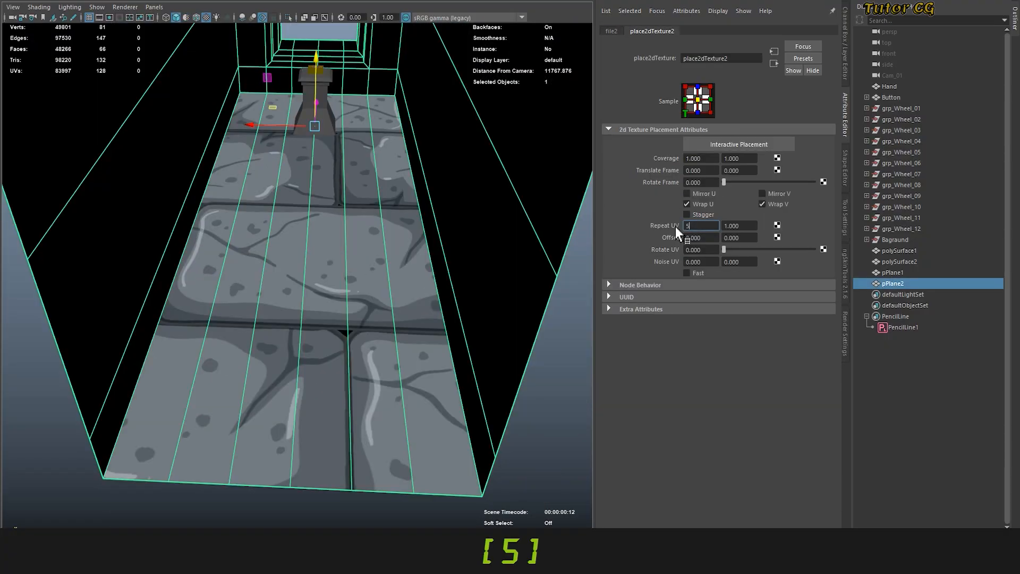
pyautogui.press('Tab')
pyautogui.write('5')
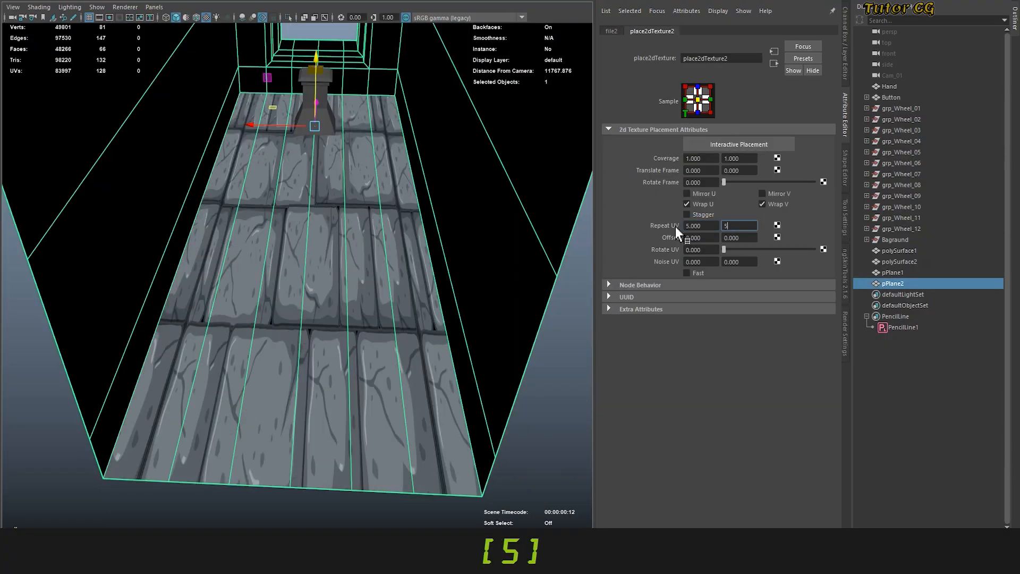
pyautogui.press('Return')
# Load Brick_006.jpg as the image for the room walls' file texture.
pyautogui.hotkey('ctrl', 'v')
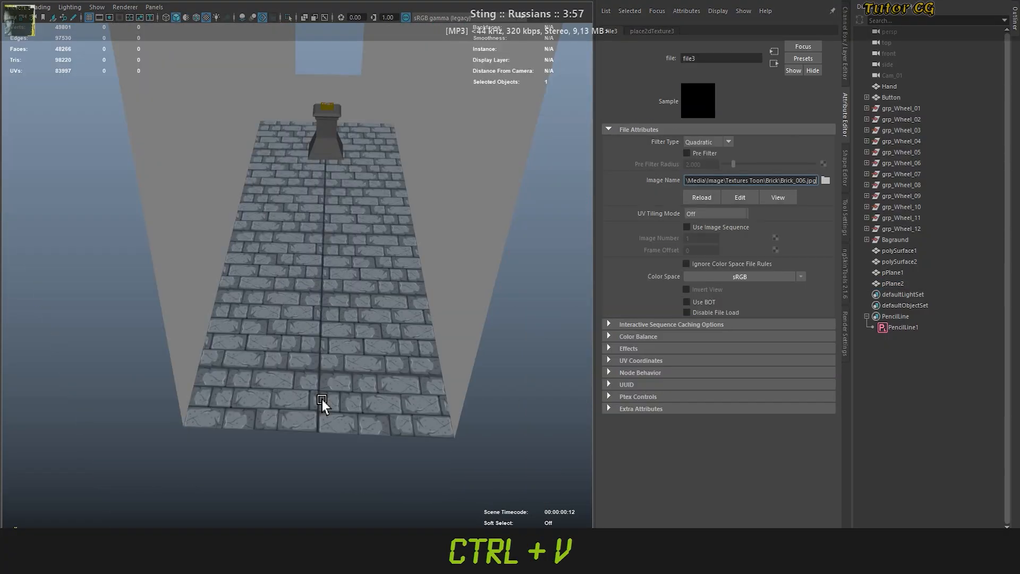
pyautogui.press('Return')
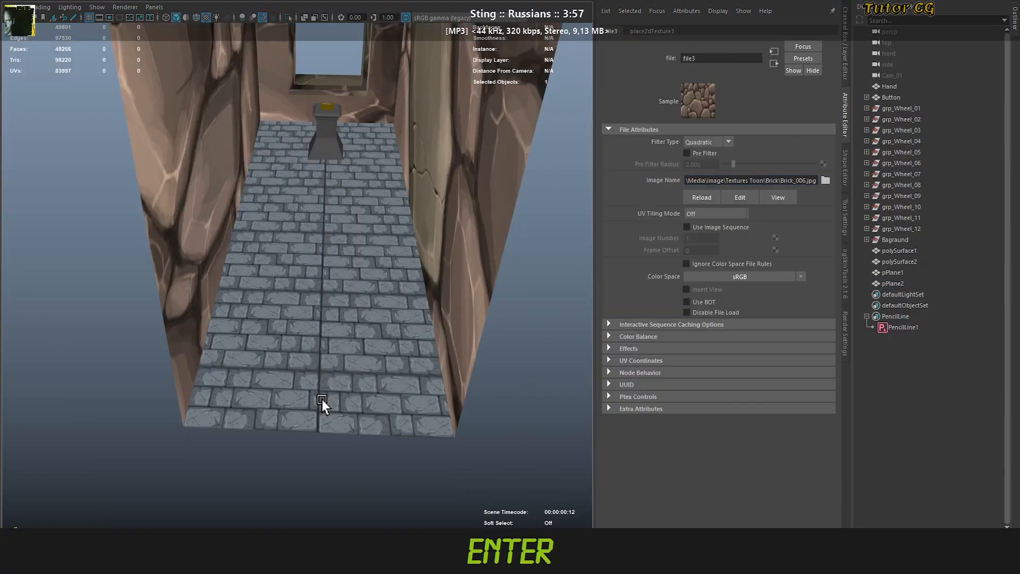
pyautogui.keyDown('alt'); pyautogui.moveTo(322, 400); pyautogui.dragTo(385, 439); pyautogui.keyUp('alt')
# Set the wall texture's Repeat UV to 8 by 8 and adjust its UV rotation.
pyautogui.write('8')
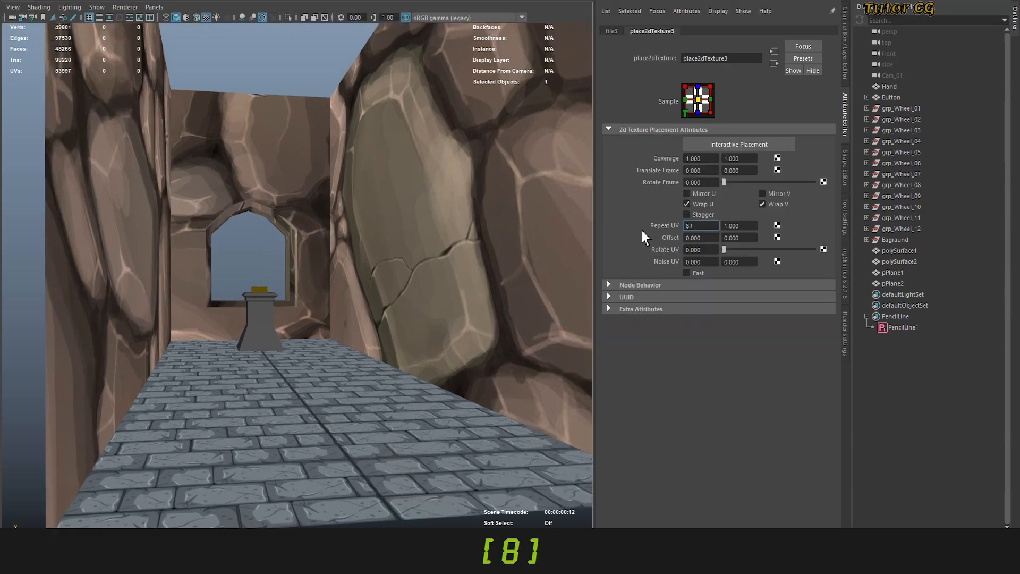
pyautogui.press('Tab')
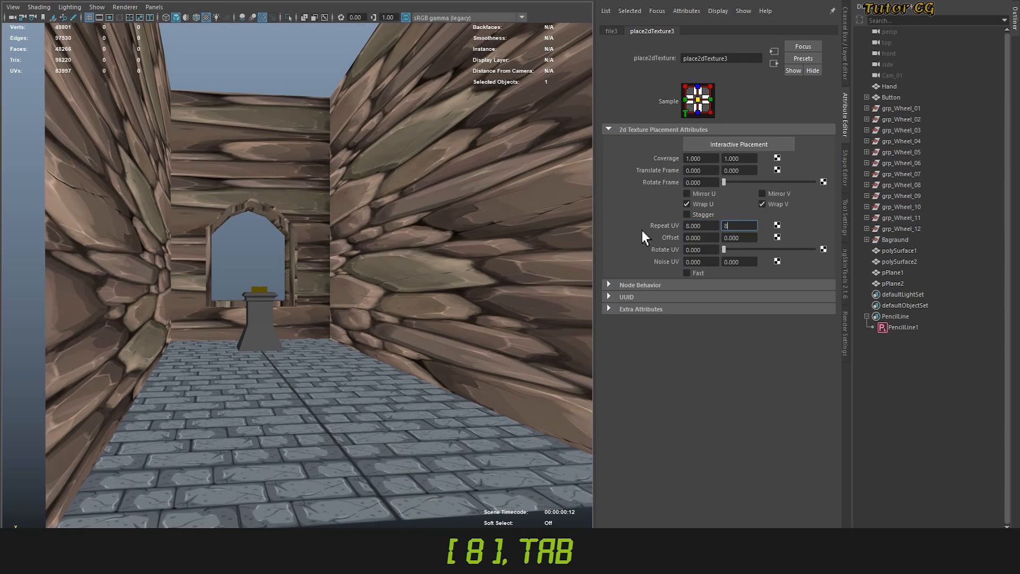
pyautogui.write('8')
pyautogui.press('Return')
pyautogui.moveTo(724, 249); pyautogui.dragTo(747, 260)
pyautogui.keyDown('alt'); pyautogui.moveTo(272, 304); pyautogui.dragTo(276, 292); pyautogui.keyUp('alt')
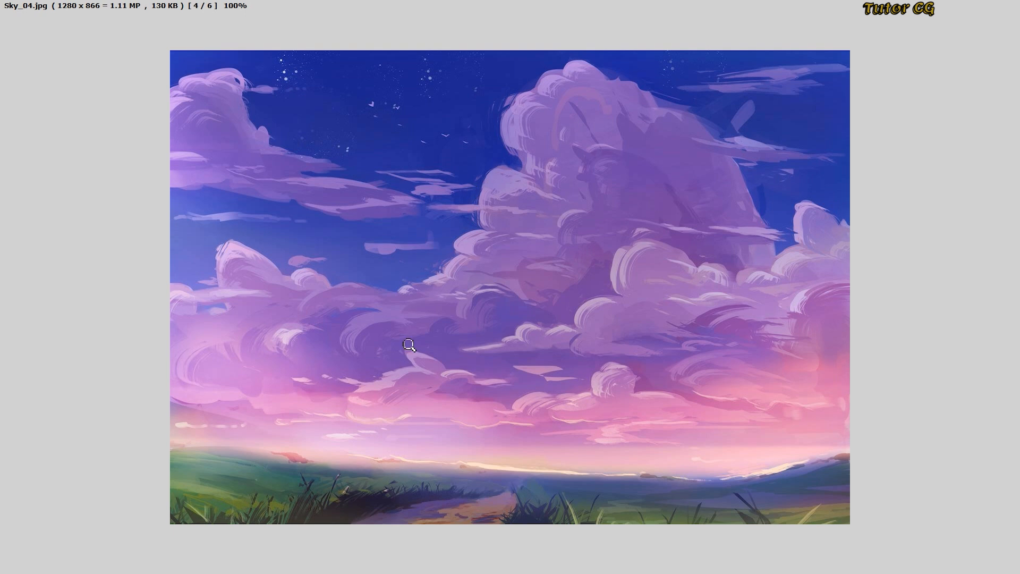
# Browse the sky images from Sky_04 to Sky_06 and back to Sky_01, and position and scale the Sky plane outside the window.
pyautogui.scroll(-1, 372, 372)
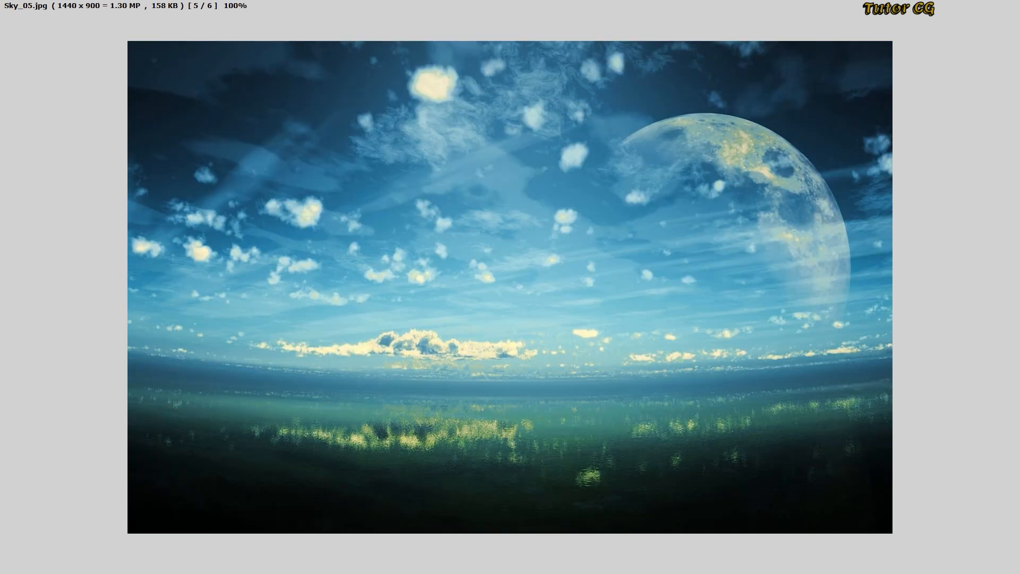
pyautogui.scroll(-1, 284, 384)
pyautogui.scroll(5, 510, 287)
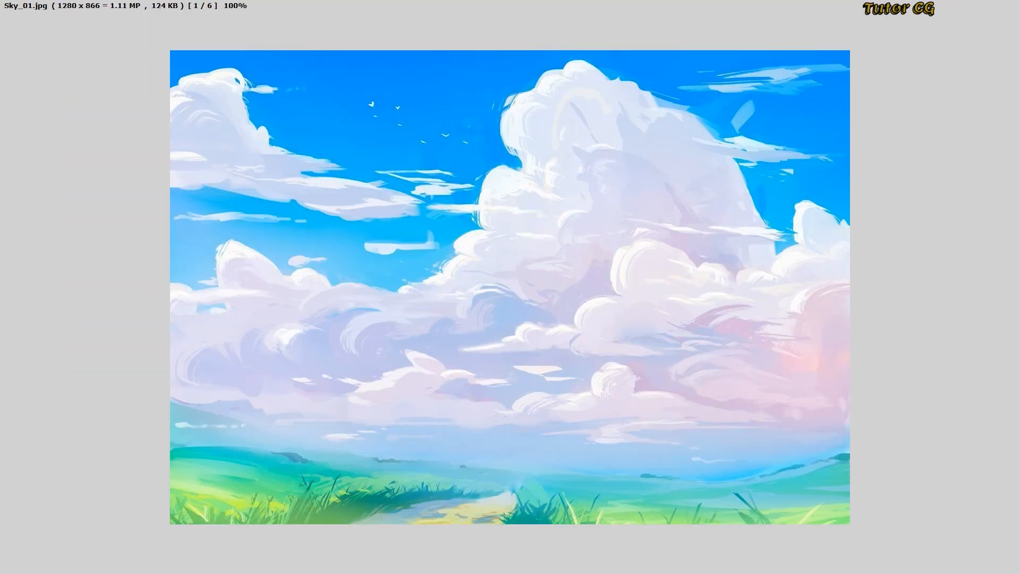
pyautogui.moveTo(304, 154); pyautogui.dragTo(304, 136)
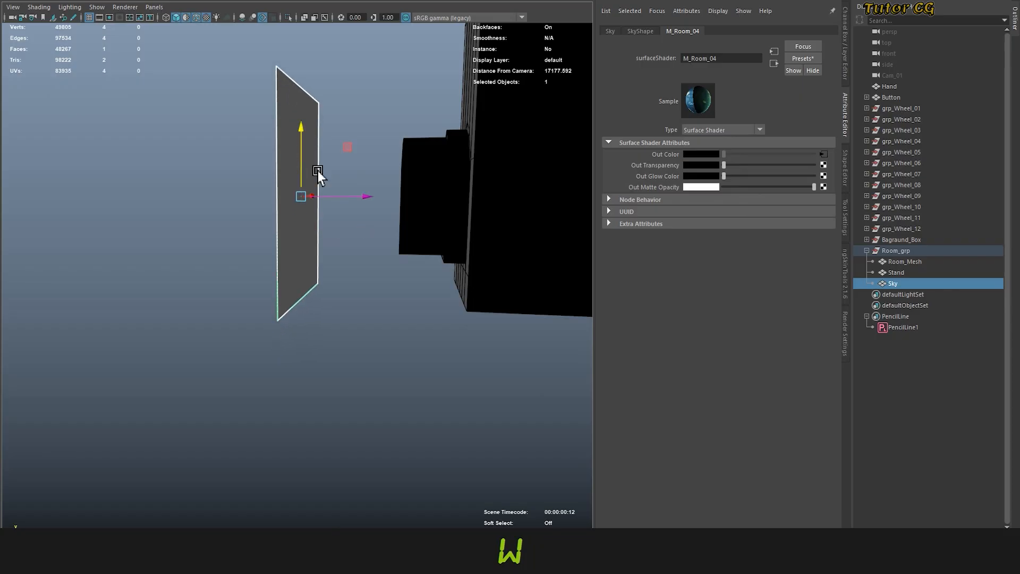
pyautogui.press('r')
pyautogui.moveTo(270, 343)
pyautogui.keyDown('alt'); pyautogui.mouseDown()
pyautogui.moveTo(349, 276)
pyautogui.moveTo(362, 333)
pyautogui.mouseUp(); pyautogui.keyUp('alt')
pyautogui.press('5')
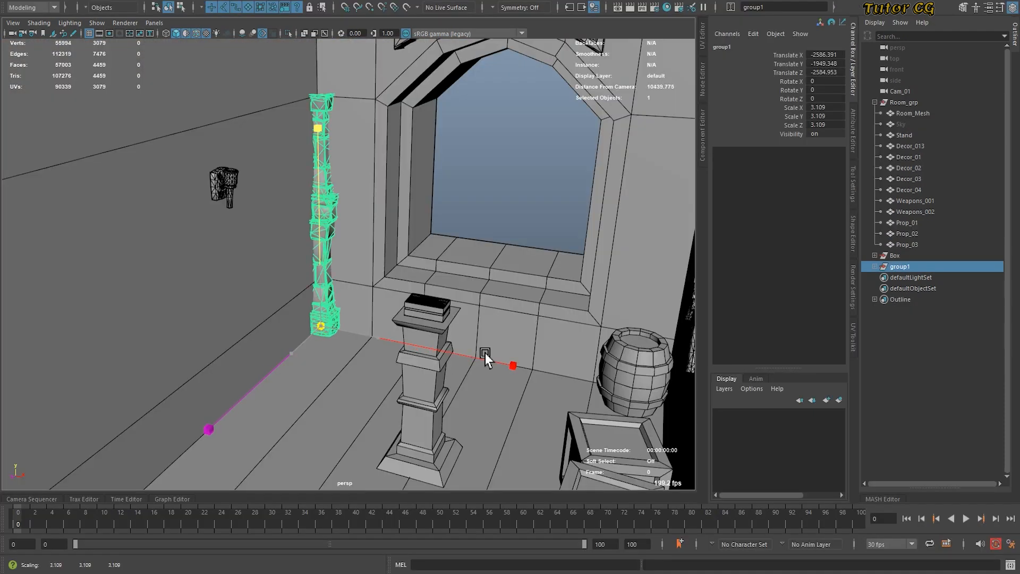
# Scale up the post group in the room's back corner and shift the barrel Prop_03 across the floor.
pyautogui.moveTo(486, 353); pyautogui.dragTo(533, 345, button='middle')
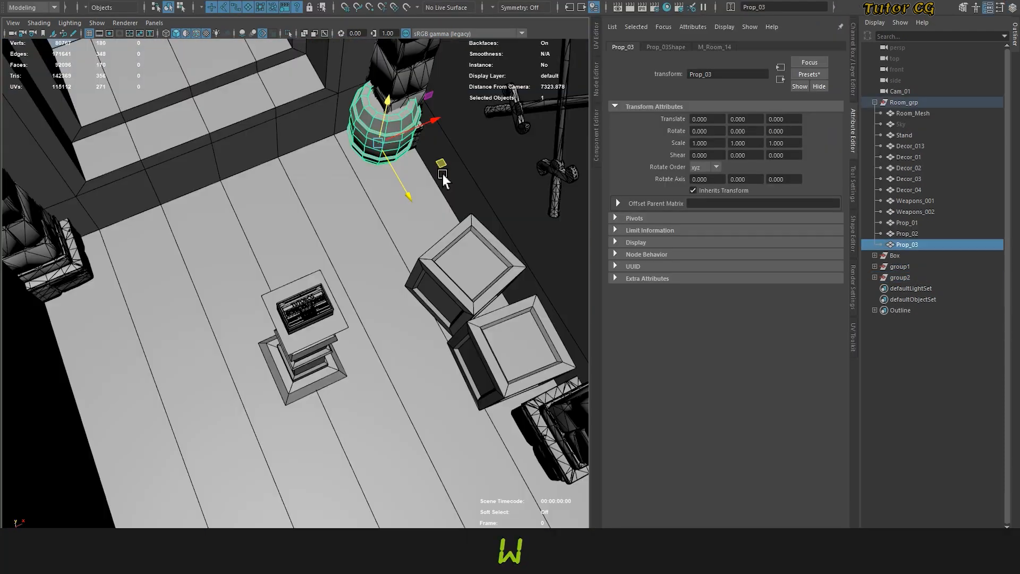
pyautogui.moveTo(443, 175); pyautogui.dragTo(413, 191)
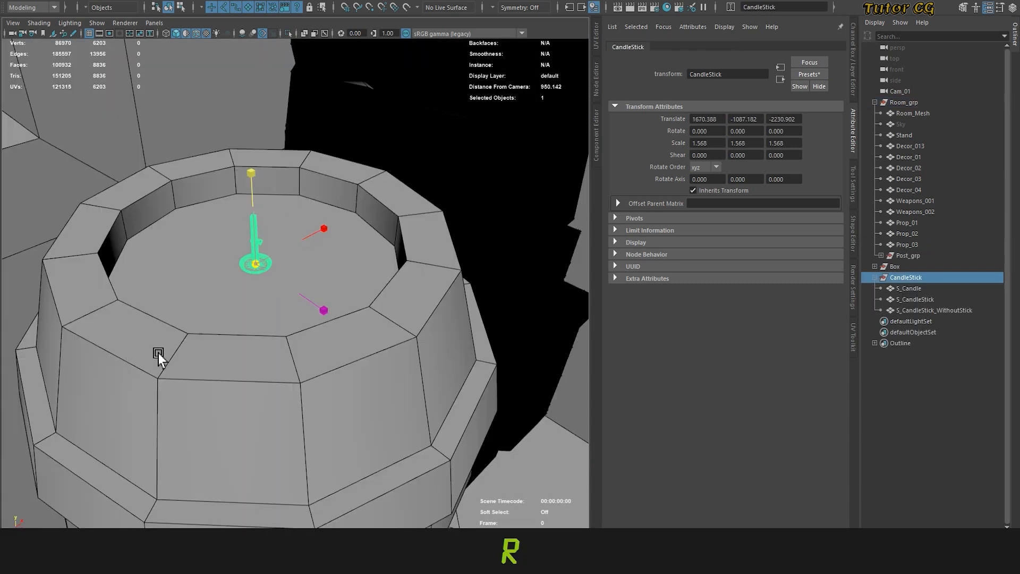
# Scale the CandleStick group up uniformly to about 6.7 and position it on top of the barrel.
pyautogui.moveTo(158, 354); pyautogui.dragTo(343, 344, button='middle')
pyautogui.press('w')
pyautogui.moveTo(273, 263); pyautogui.dragTo(334, 264)
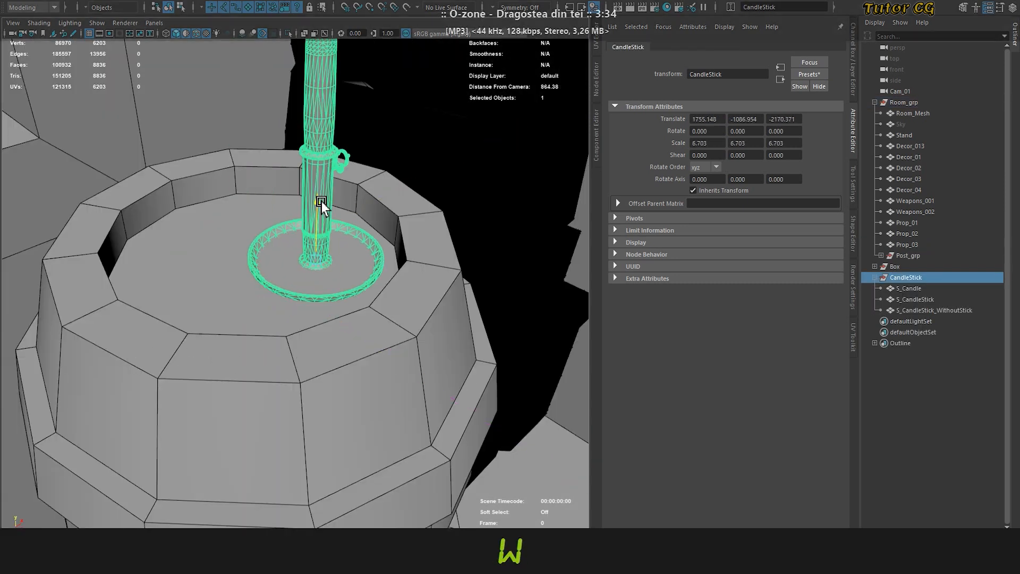
pyautogui.moveTo(321, 204); pyautogui.dragTo(327, 196)
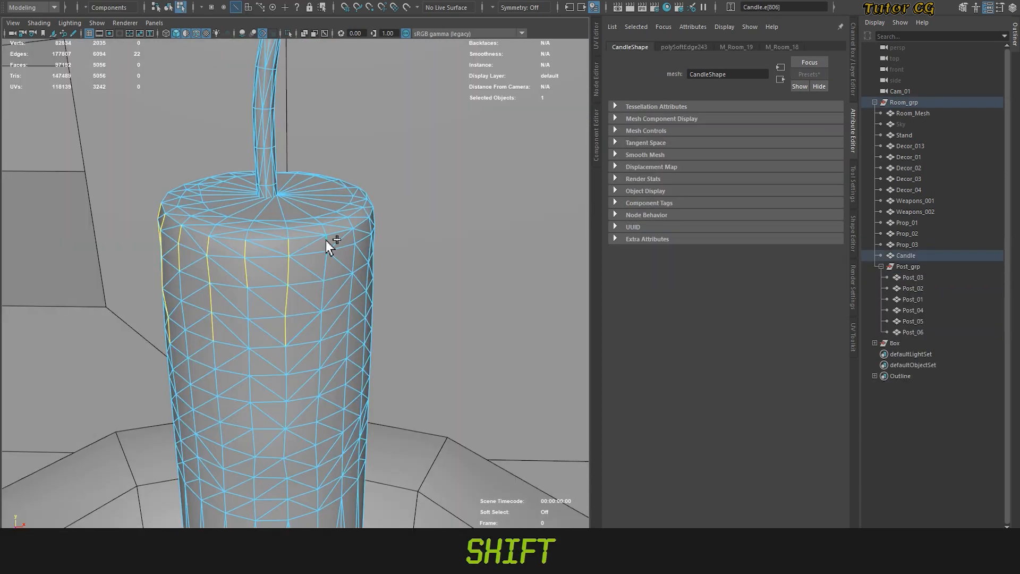
# Select the vertical edges around the candle and its holder tube to soften them, and save the scene.
pyautogui.keyDown('shift'); pyautogui.click(326, 264); pyautogui.keyUp('shift')
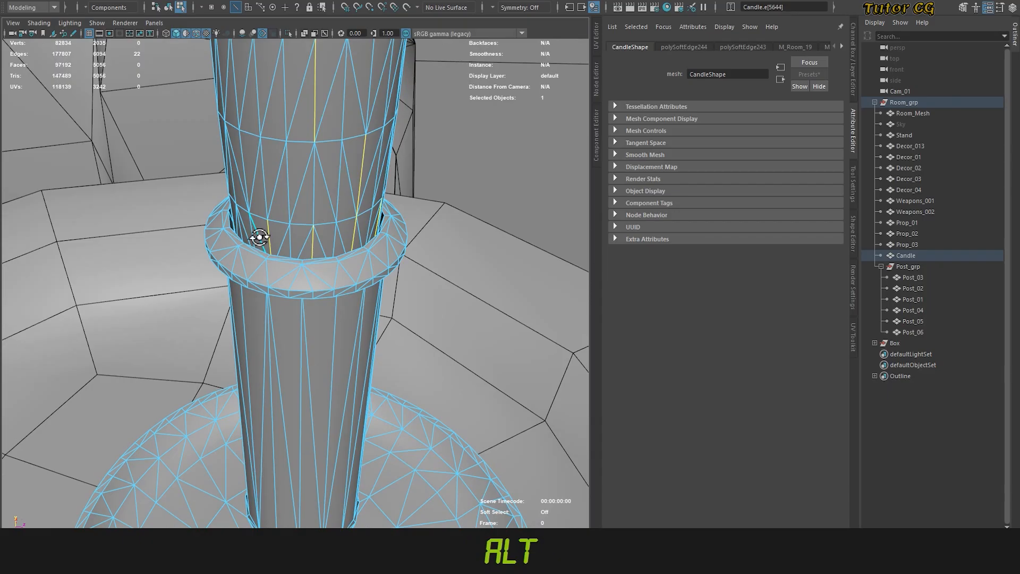
pyautogui.keyDown('alt'); pyautogui.moveTo(255, 232); pyautogui.dragTo(368, 180); pyautogui.keyUp('alt')
pyautogui.keyDown('shift'); pyautogui.click(372, 141); pyautogui.keyUp('shift')
pyautogui.keyDown('alt'); pyautogui.moveTo(372, 140); pyautogui.dragTo(423, 81); pyautogui.keyUp('alt')
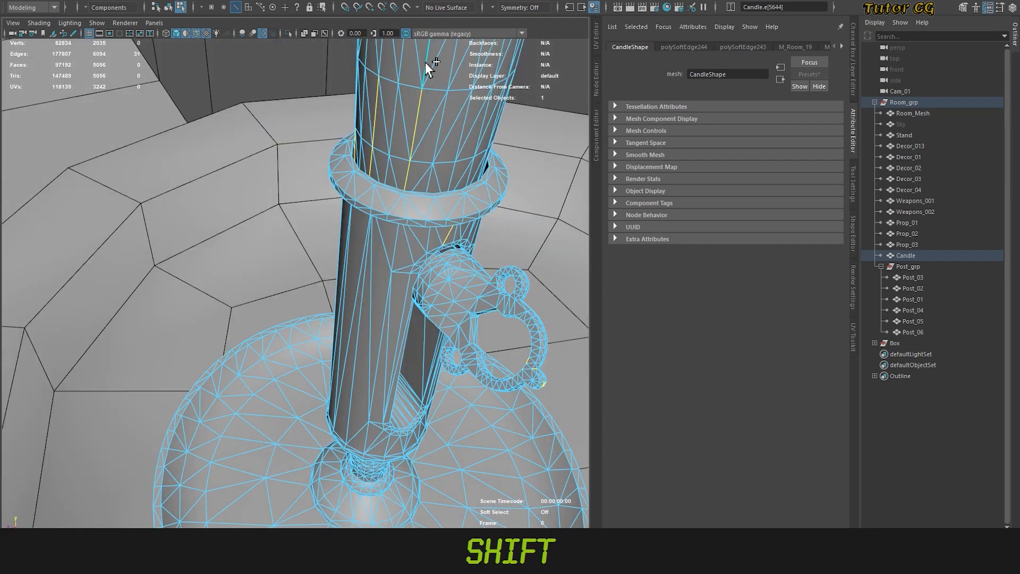
pyautogui.hotkey('ctrl', 's')
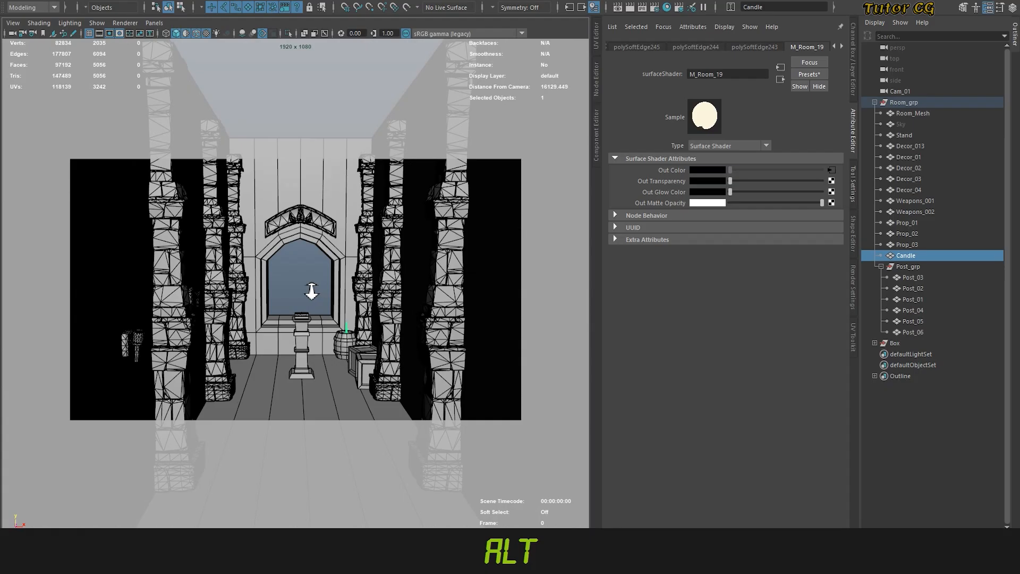
# Mirror the upper wall trim onto the opposite wall and lower a duplicated trim set along the walls.
pyautogui.keyDown('alt'); pyautogui.moveTo(319, 298); pyautogui.dragTo(338, 305, button='right'); pyautogui.keyUp('alt')
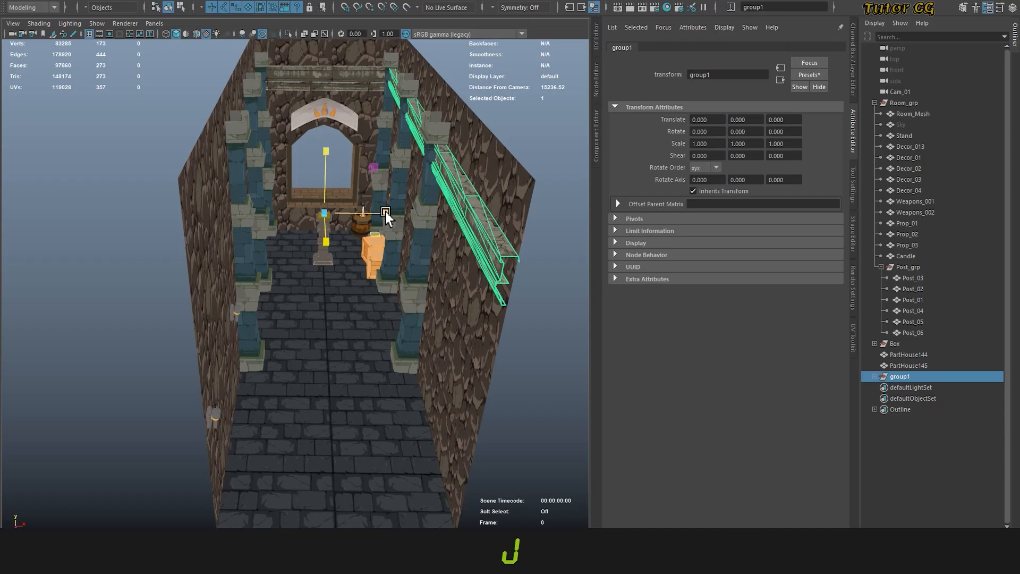
pyautogui.moveTo(384, 215); pyautogui.dragTo(249, 219)
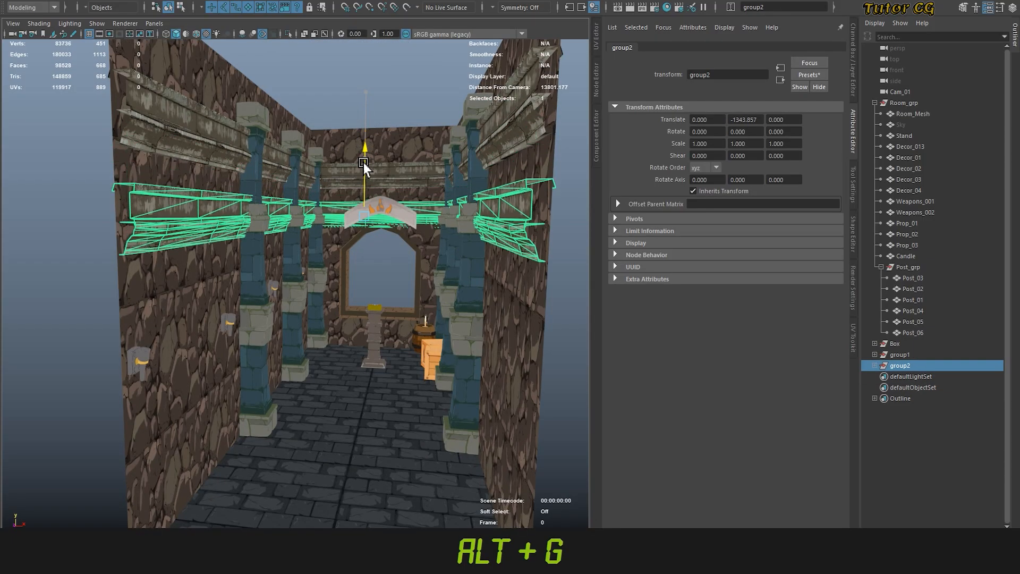
pyautogui.moveTo(364, 164); pyautogui.dragTo(365, 213)
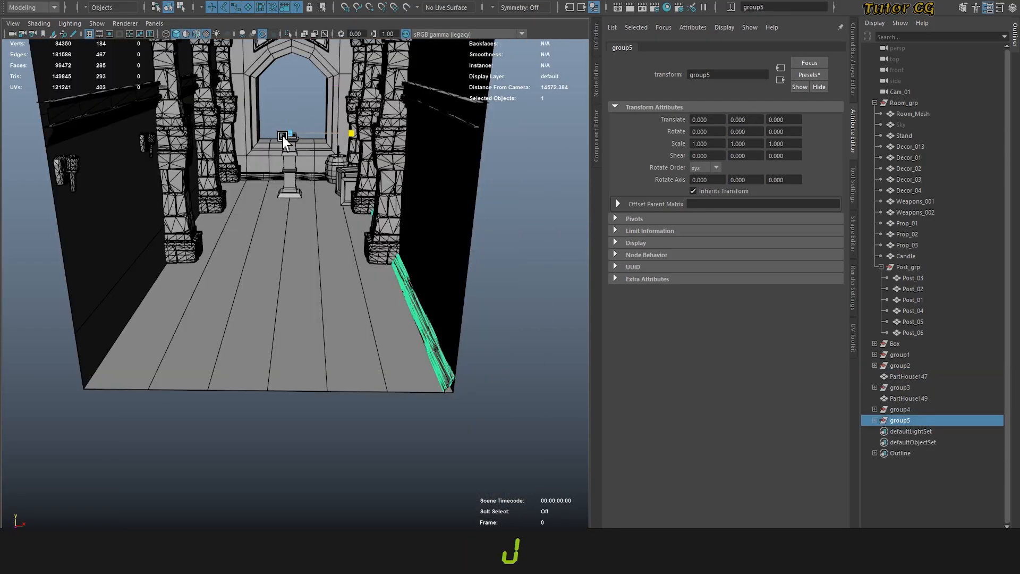
# Mirror the floor-level baseboard trim to the opposite wall and isolate all the trim pieces in the viewport.
pyautogui.moveTo(282, 136); pyautogui.dragTo(242, 138)
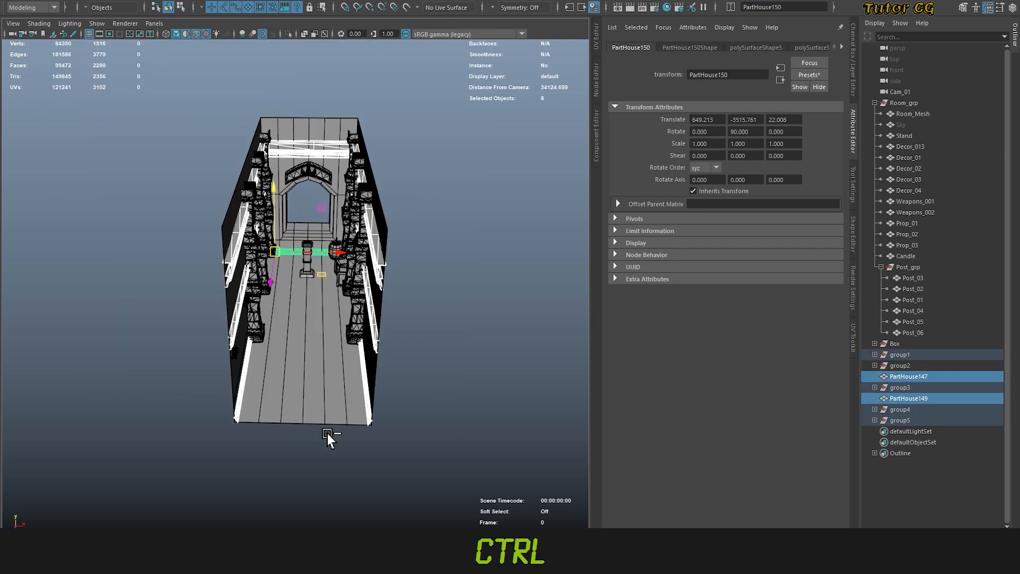
pyautogui.hotkey('ctrl', '1')
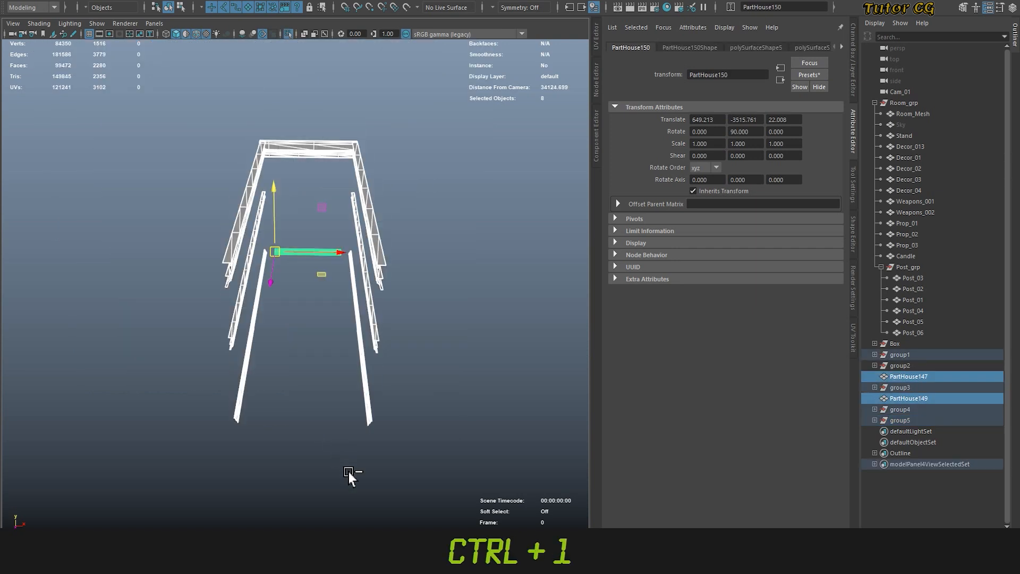
pyautogui.keyDown('alt'); pyautogui.moveTo(411, 368); pyautogui.dragTo(426, 358); pyautogui.keyUp('alt')
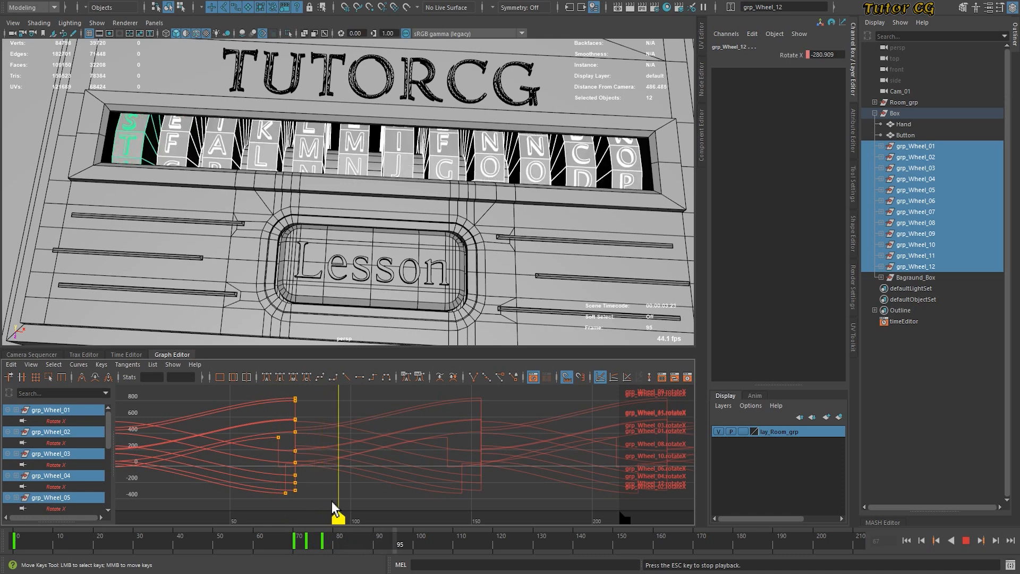
# Stop the letter-wheel playback and slide the Ctrl_Door_L control across the letter window and back to test the door.
pyautogui.press('Escape')
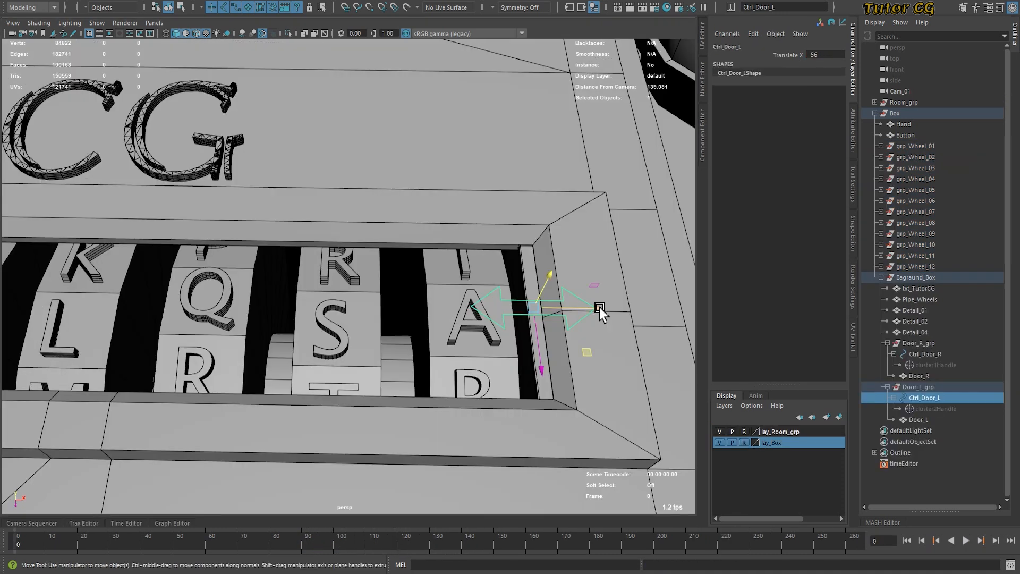
pyautogui.moveTo(596, 312); pyautogui.dragTo(87, 341)
pyautogui.scroll(-8, 253, 296)
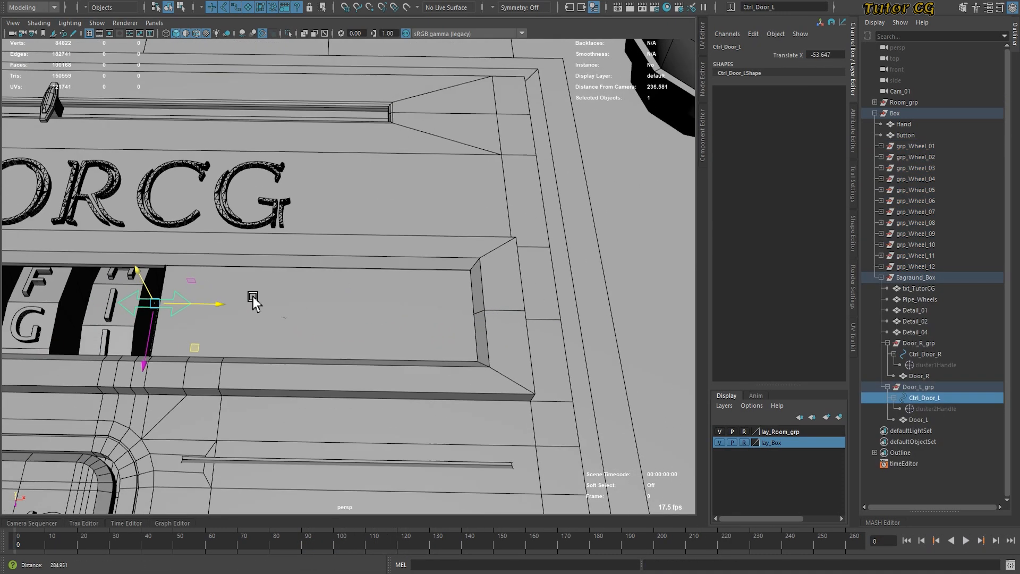
pyautogui.moveTo(485, 303); pyautogui.dragTo(603, 304)
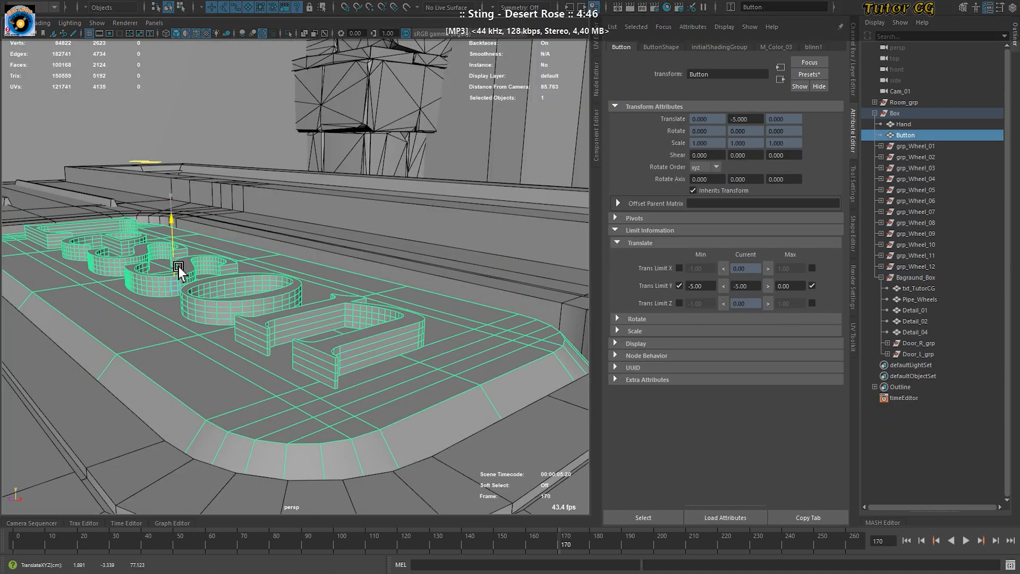
# Test the Lesson button's vertical travel and paste its pressed Translate Y key of -5 at frame 198.
pyautogui.moveTo(178, 267); pyautogui.dragTo(208, 218)
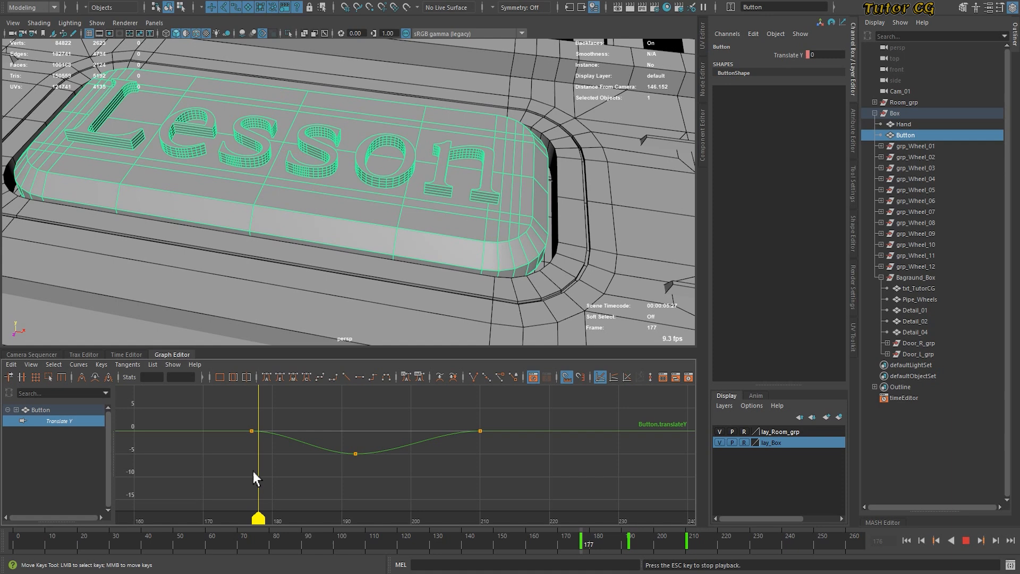
pyautogui.press('Escape')
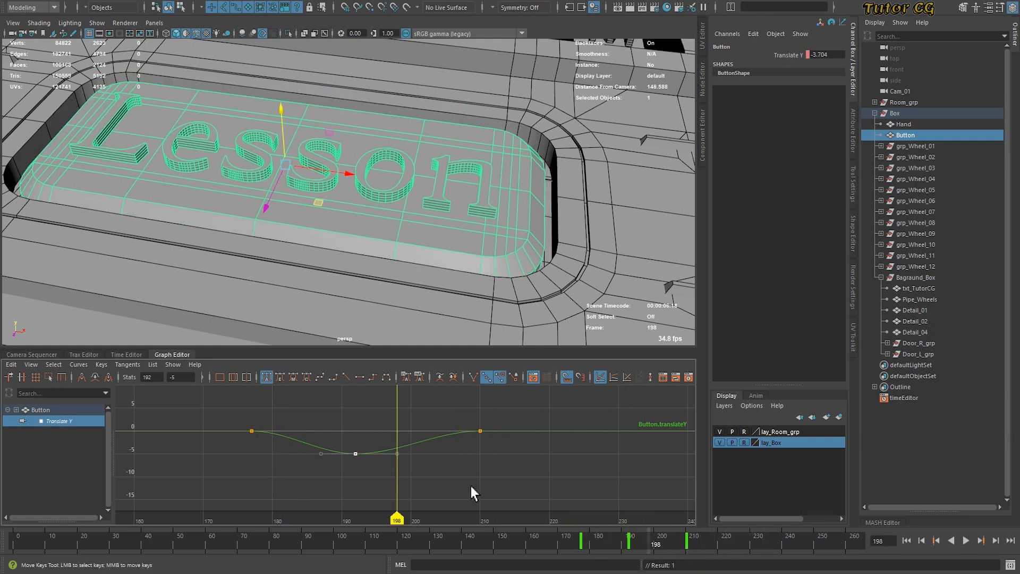
pyautogui.hotkey('ctrl', 'v')
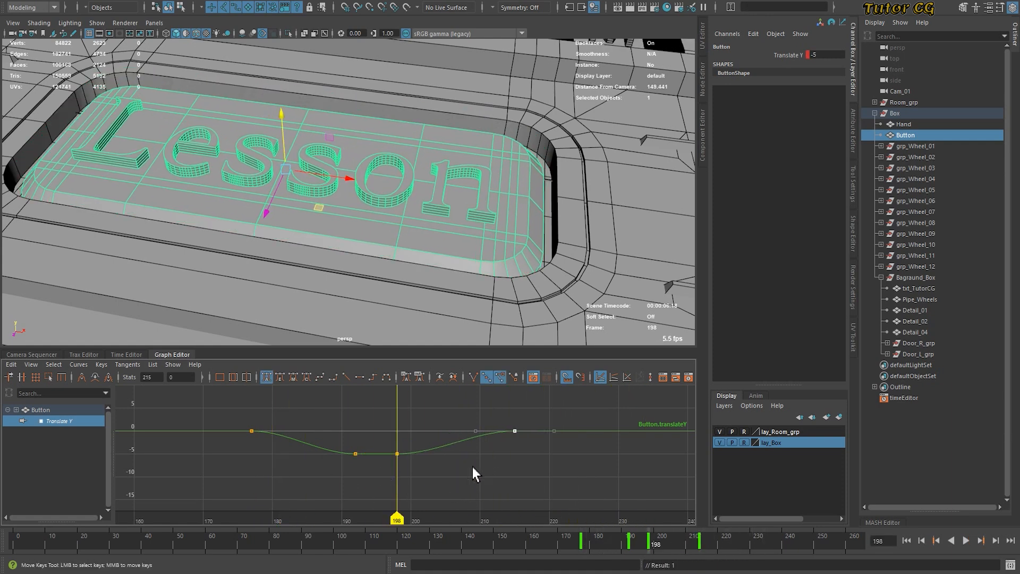